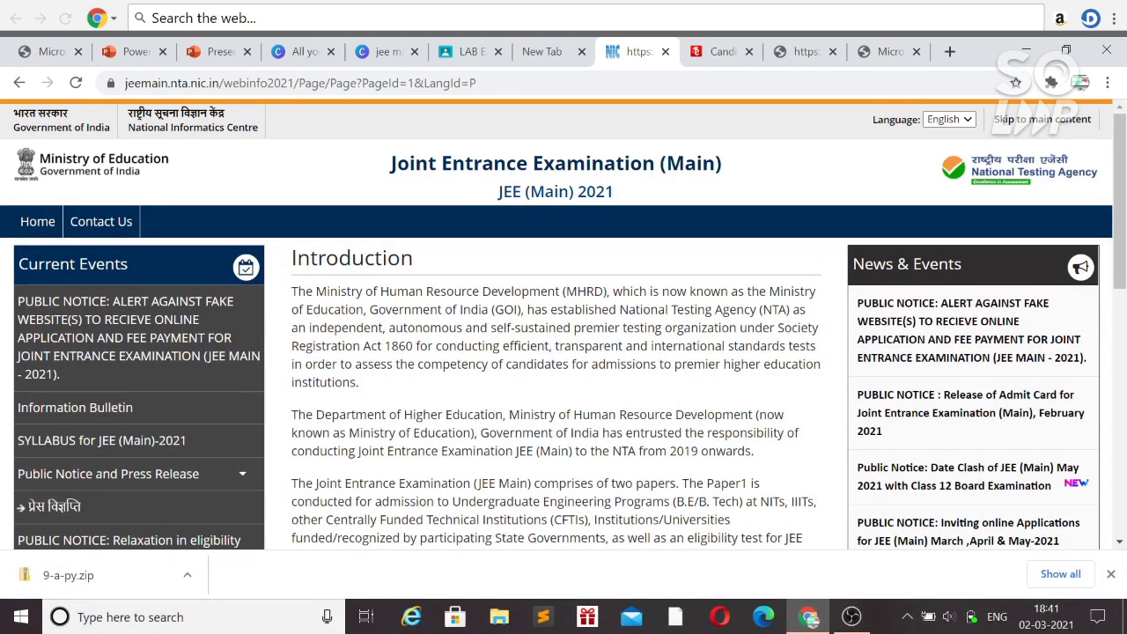
Review the candidate's JEE (Main) 2021 application page, from the application status down to the question paper and answer key sections.
scroll(502, 411, down, 4)
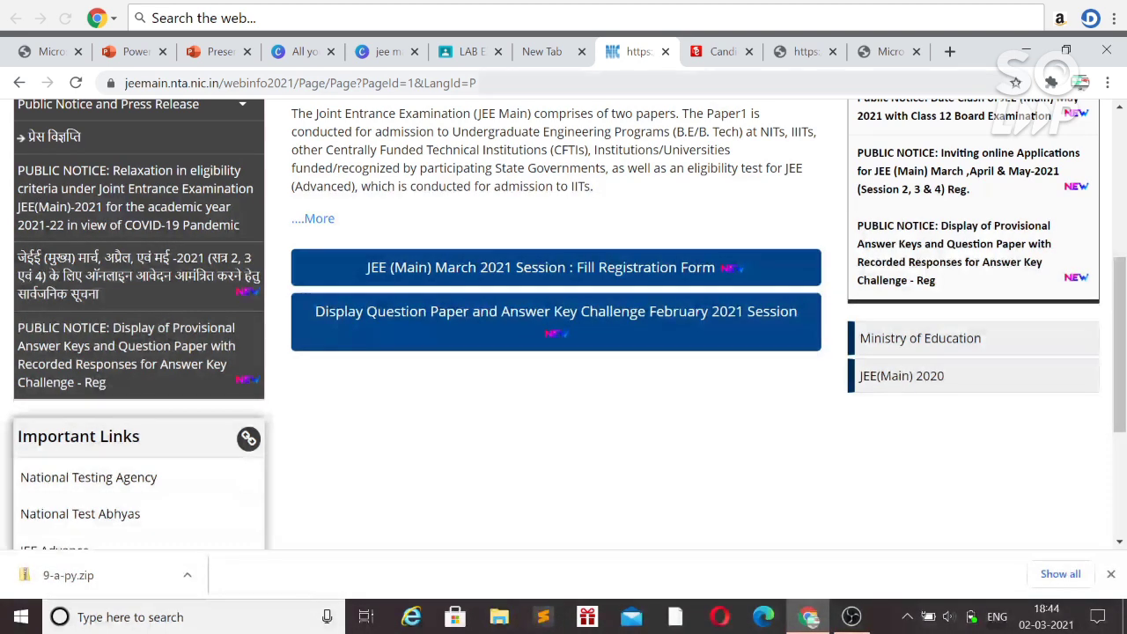
click(720, 53)
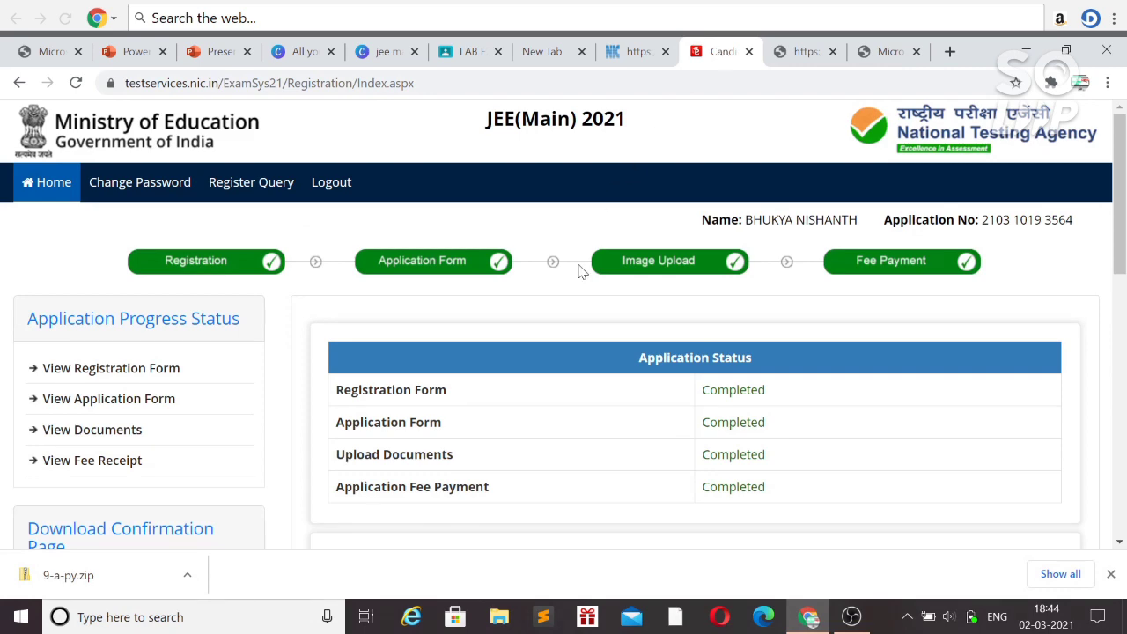
scroll(578, 272, down, 3)
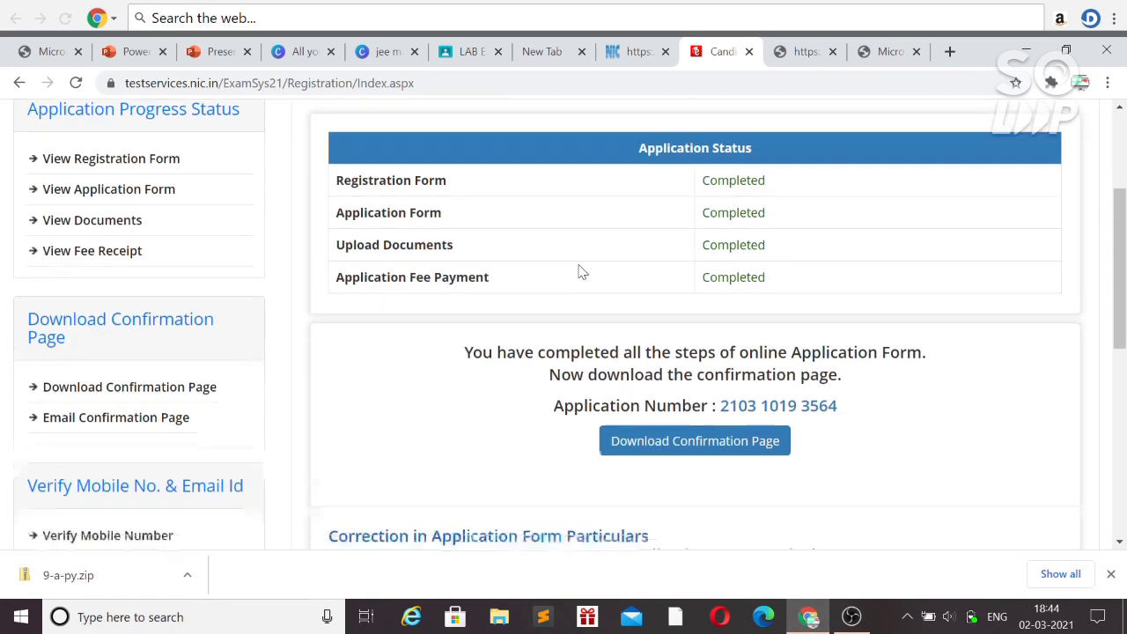
scroll(579, 271, down, 3)
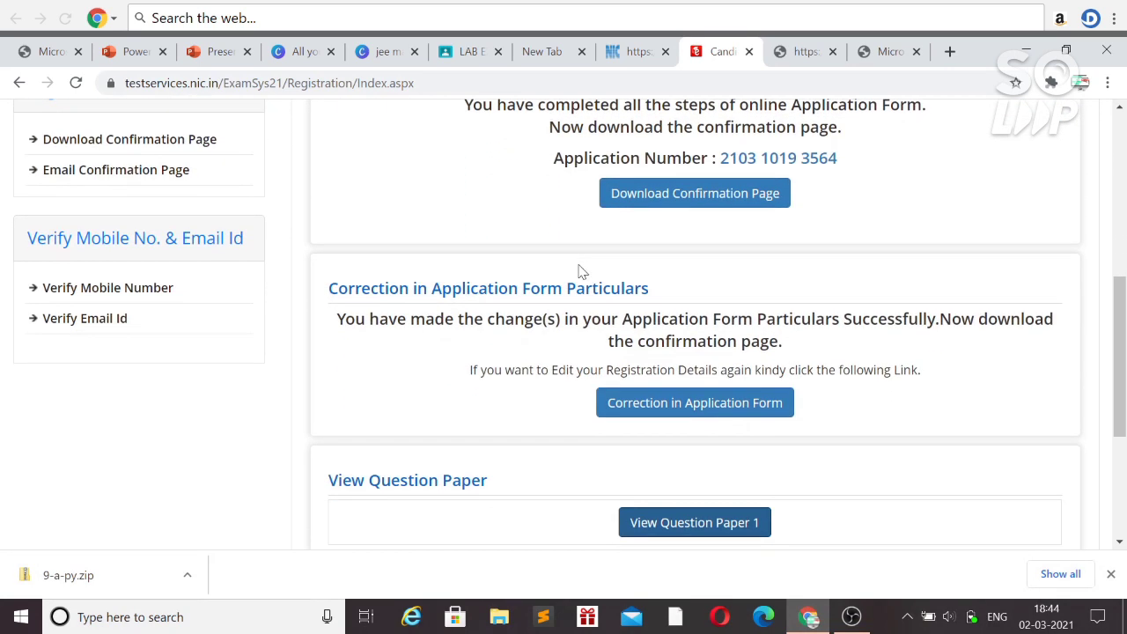
scroll(578, 271, down, 1)
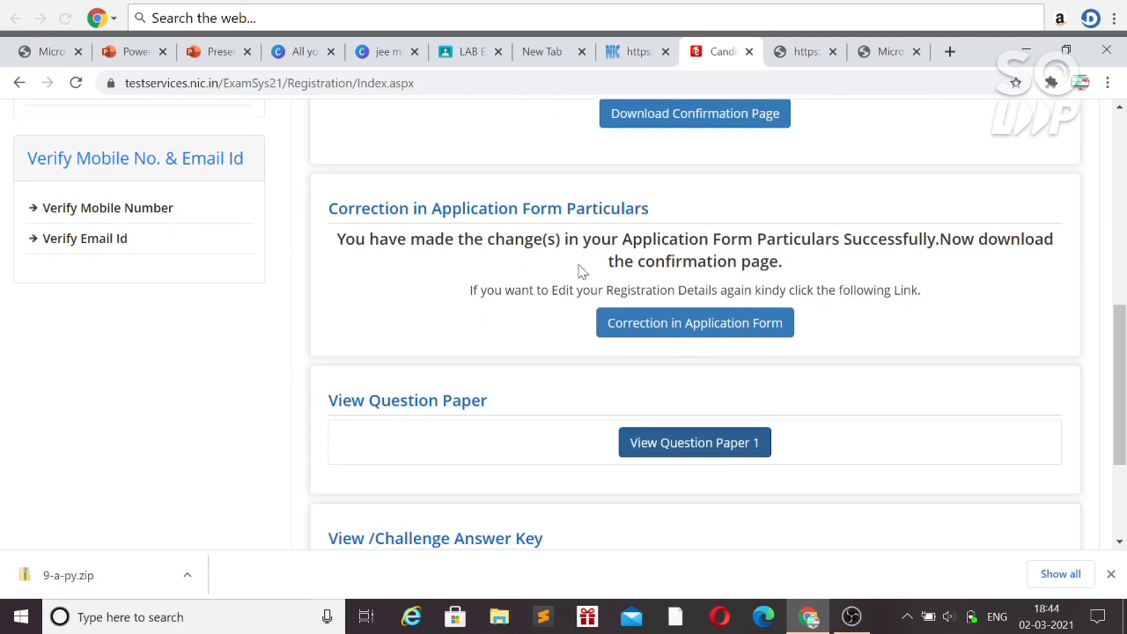
scroll(578, 271, down, 1)
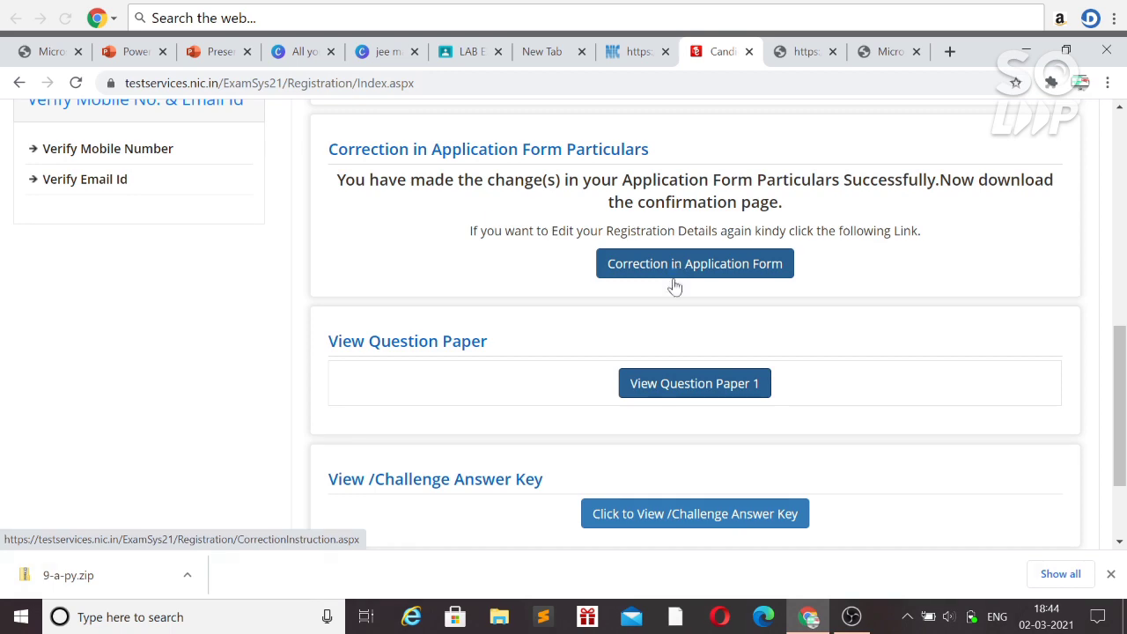
scroll(672, 287, down, 1)
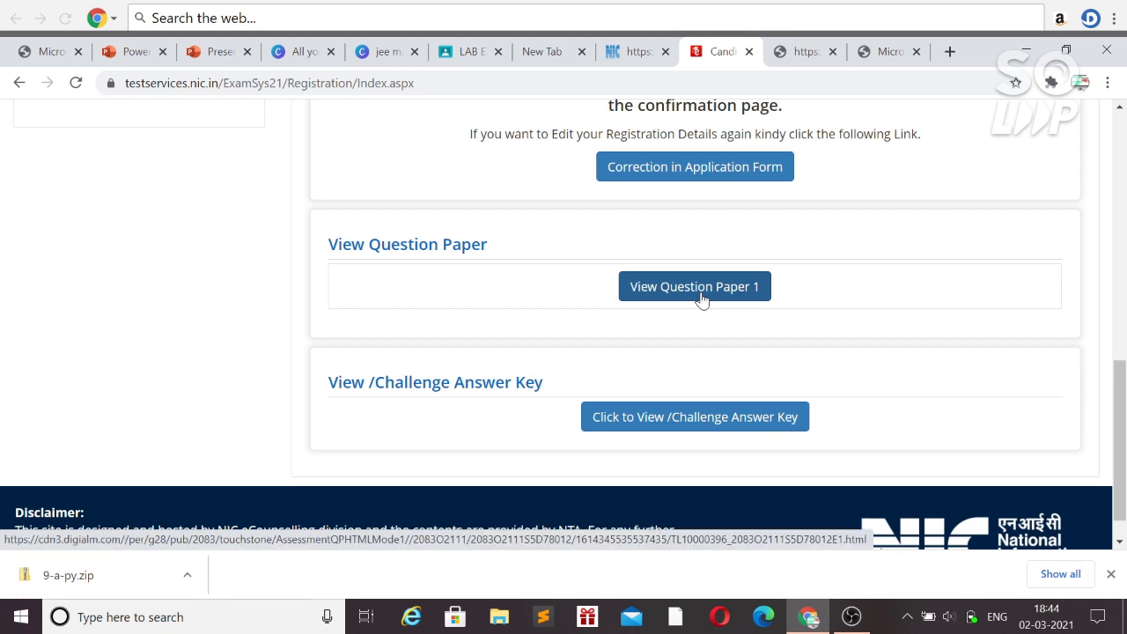
View the candidate's Question Paper 1 with its recorded responses, starting at Physics Section A.
right_click(702, 298)
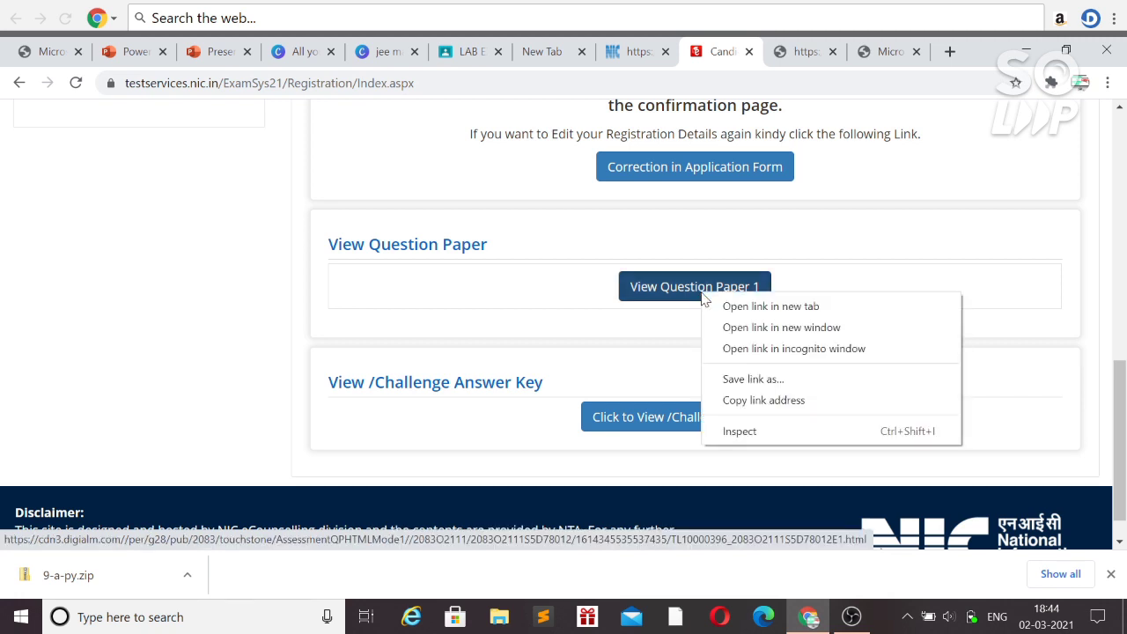
click(657, 316)
scroll(657, 318, down, 1)
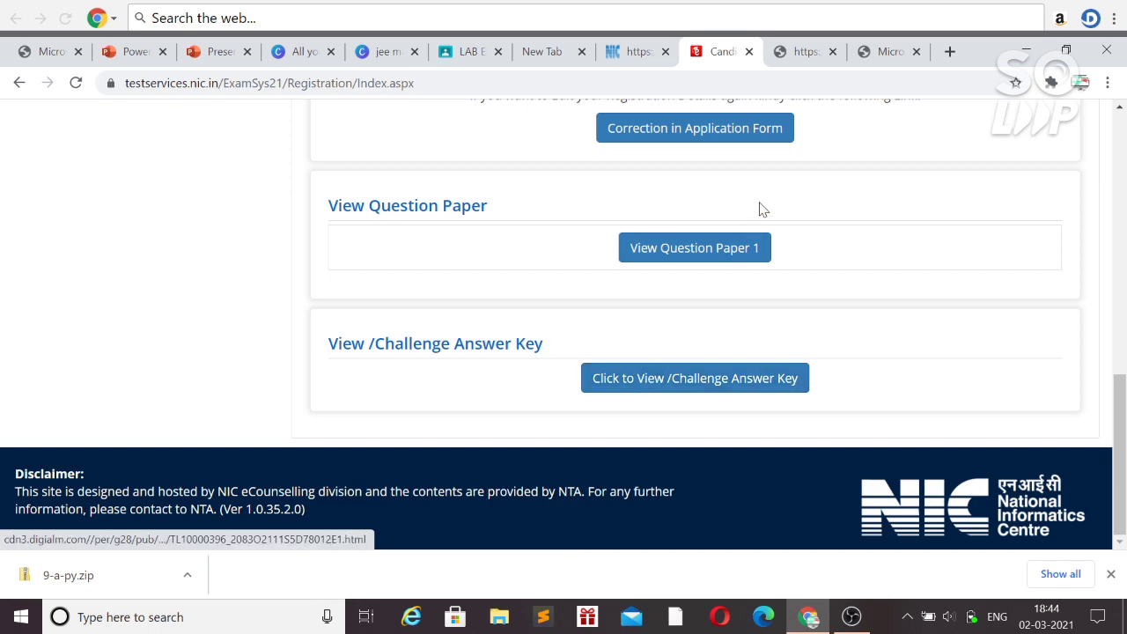
click(801, 51)
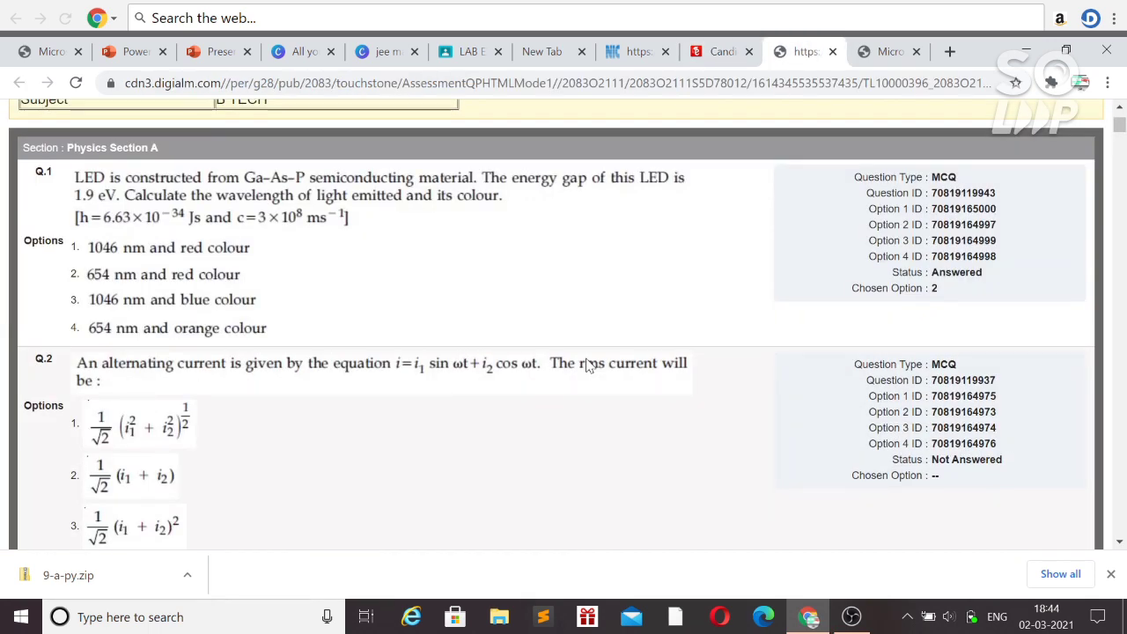
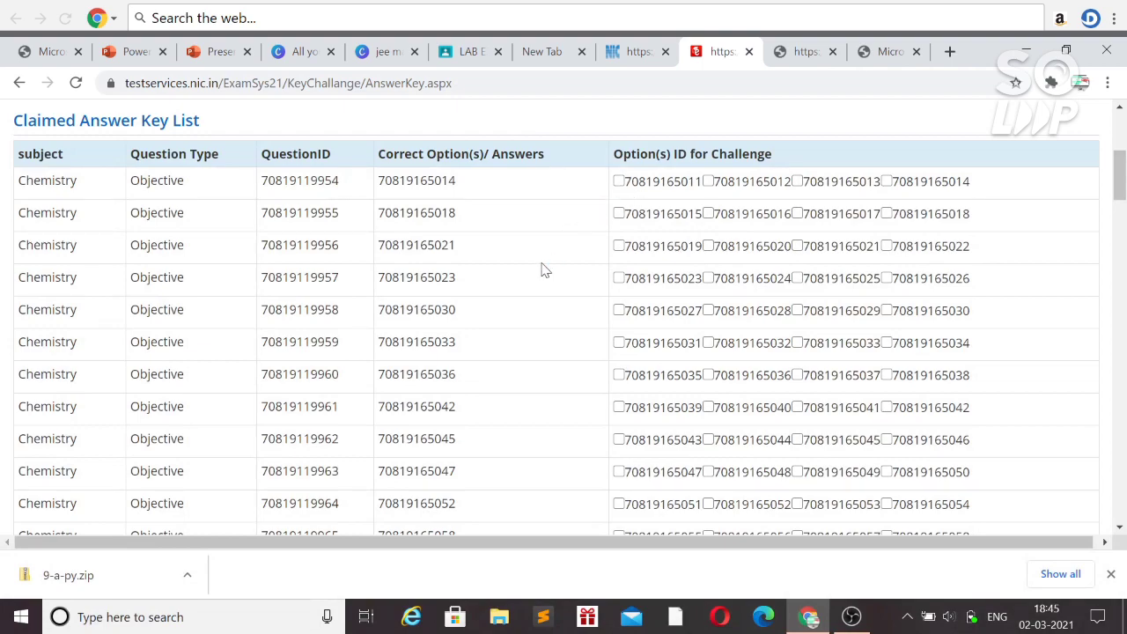
Examine the Claimed Answer Key List, comparing correct options and challenge option IDs for the Chemistry and Mathematics questions.
scroll(543, 270, down, 6)
scroll(543, 270, up, 3)
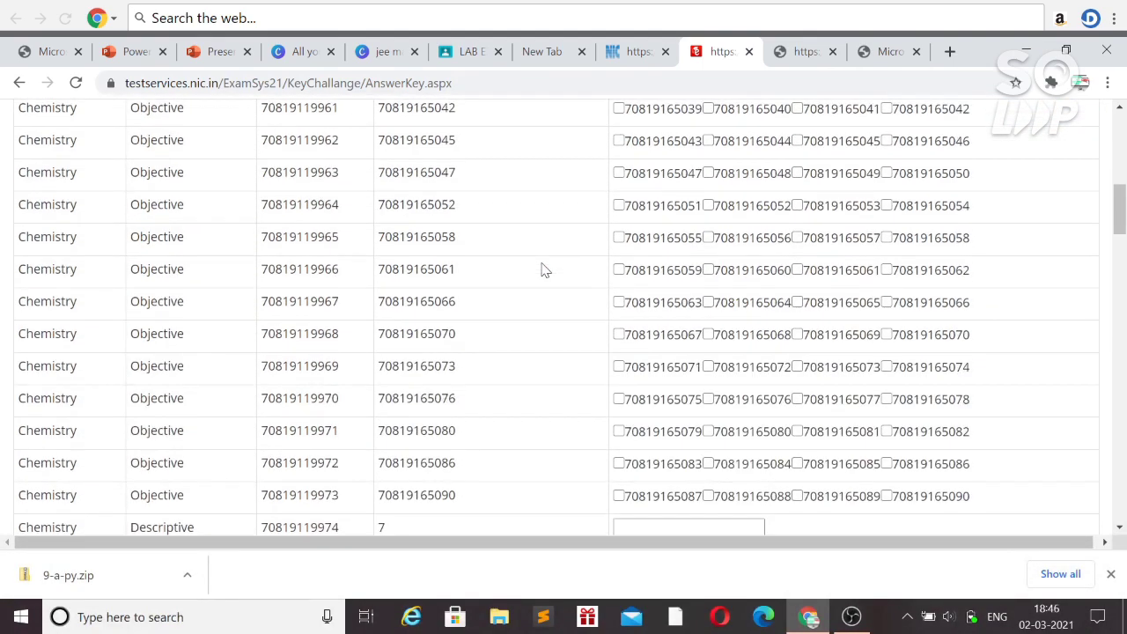
scroll(543, 270, up, 4)
scroll(543, 270, down, 5)
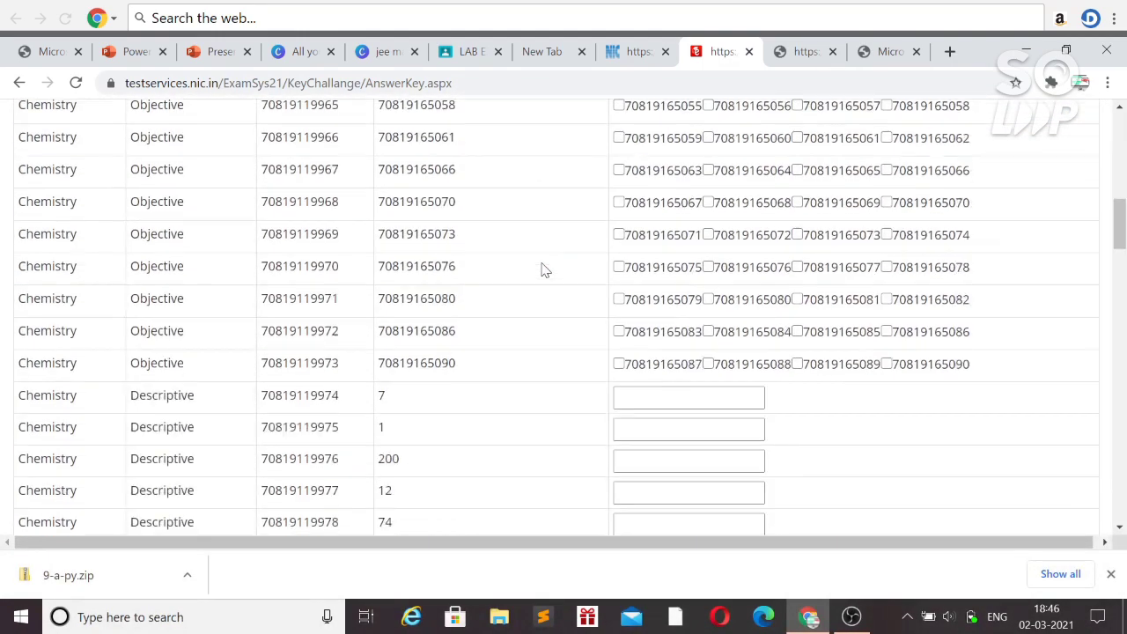
scroll(544, 271, down, 5)
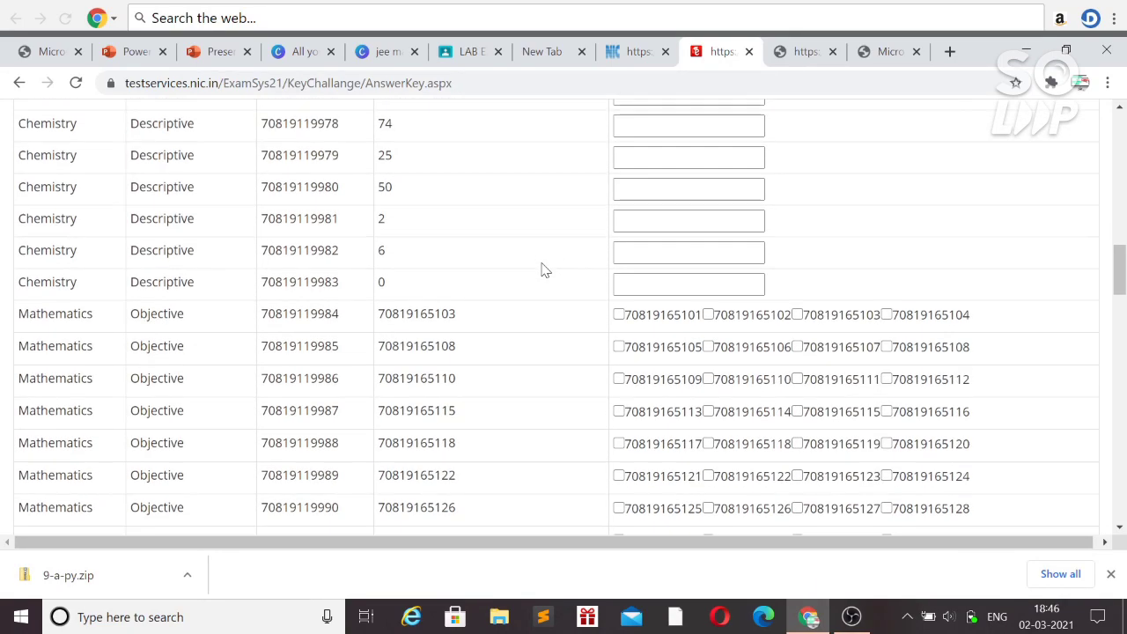
scroll(544, 270, down, 5)
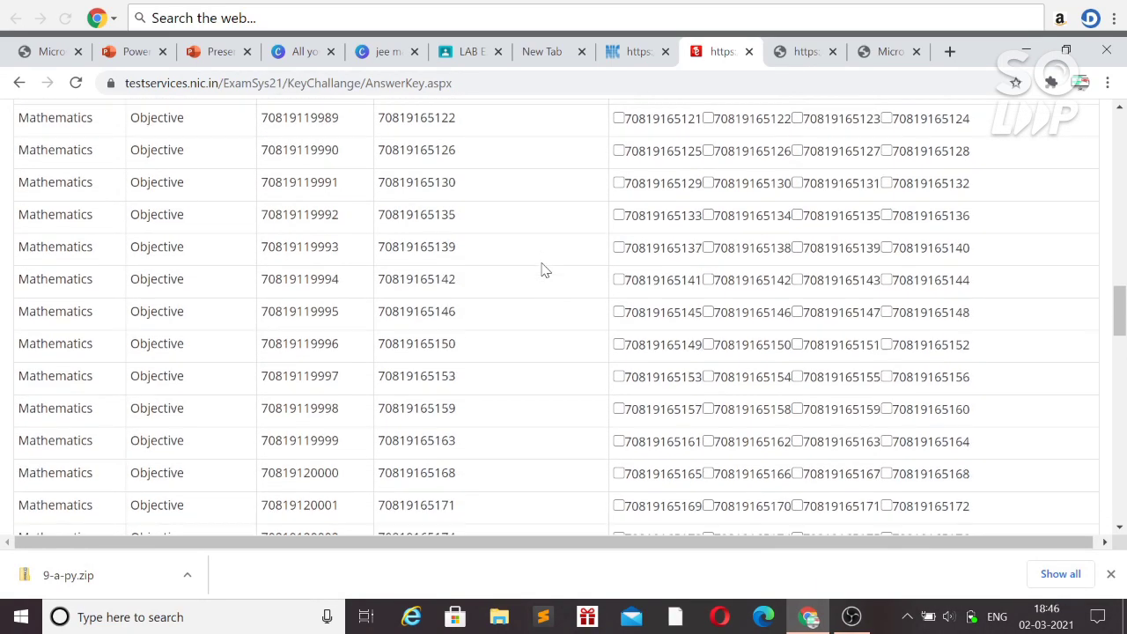
scroll(543, 270, down, 2)
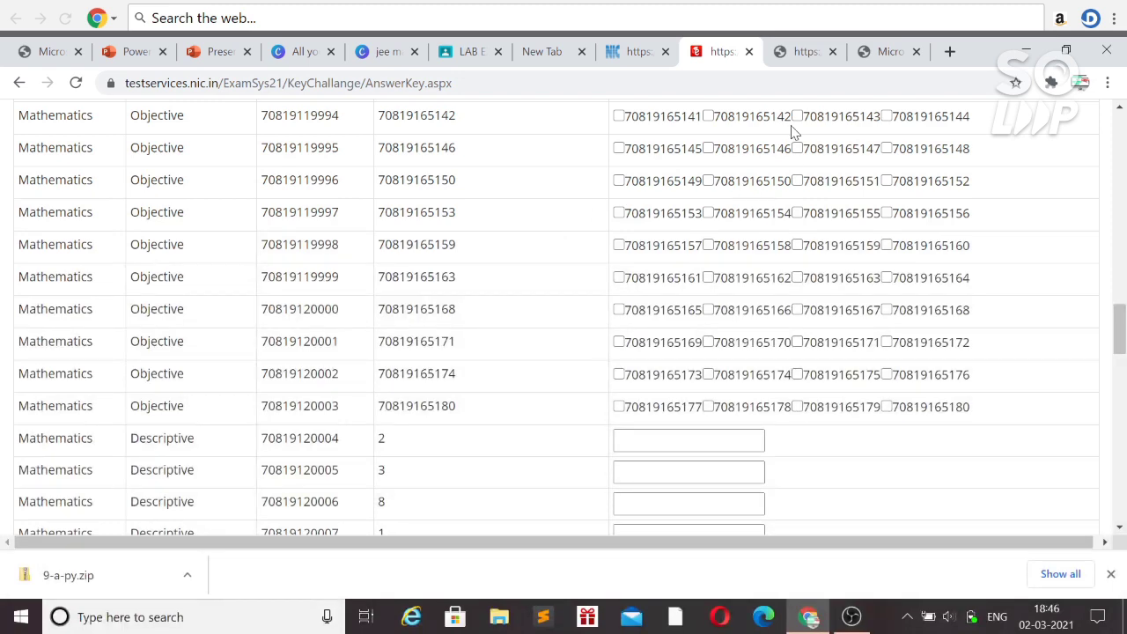
Return to the question paper and examine the question IDs, option IDs and chosen options throughout Physics Section A.
click(806, 51)
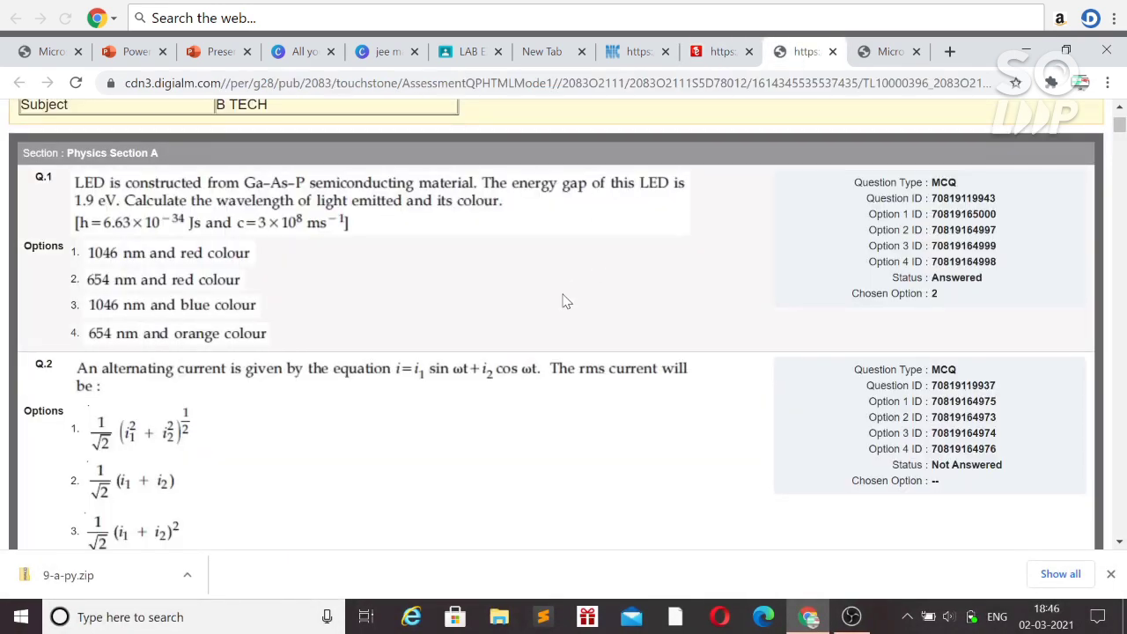
scroll(566, 300, down, 2)
scroll(567, 300, down, 4)
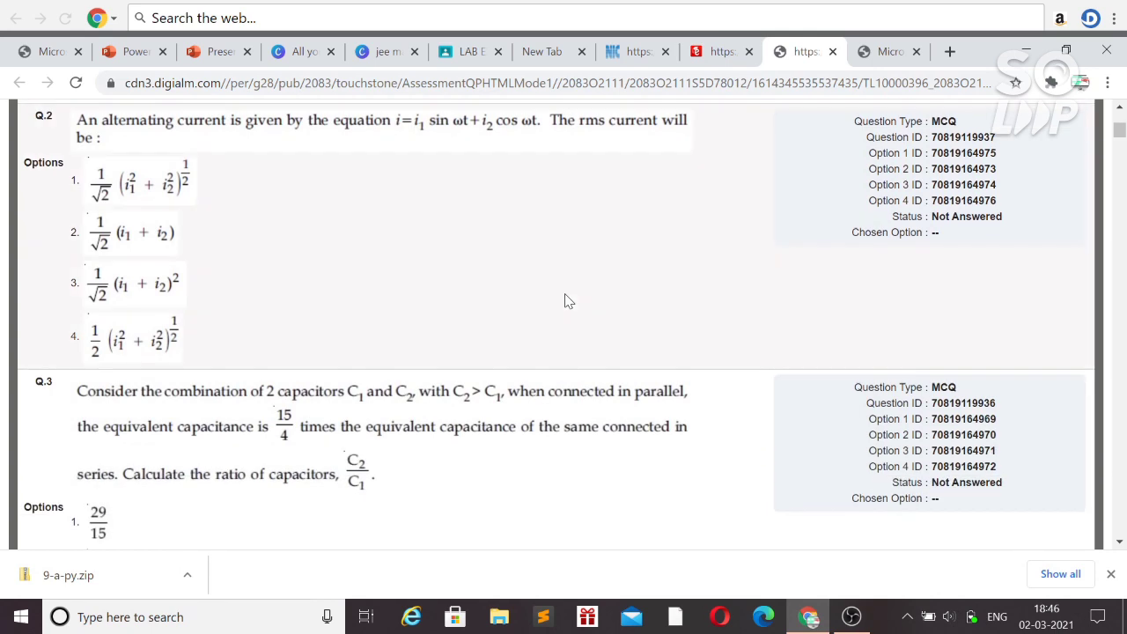
scroll(568, 301, down, 9)
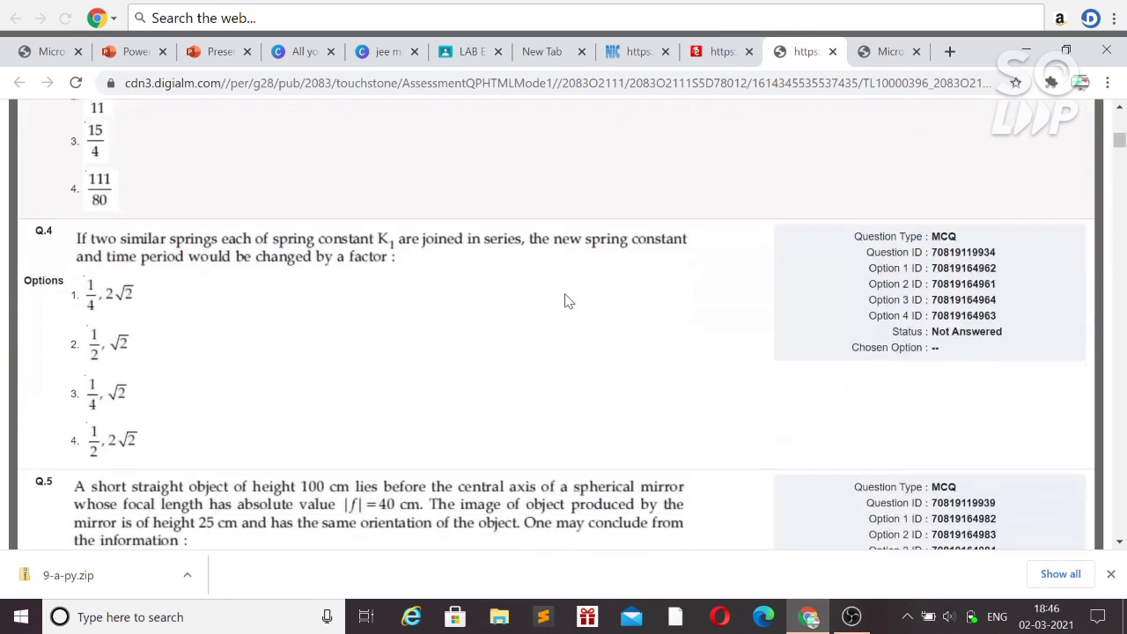
scroll(568, 301, down, 9)
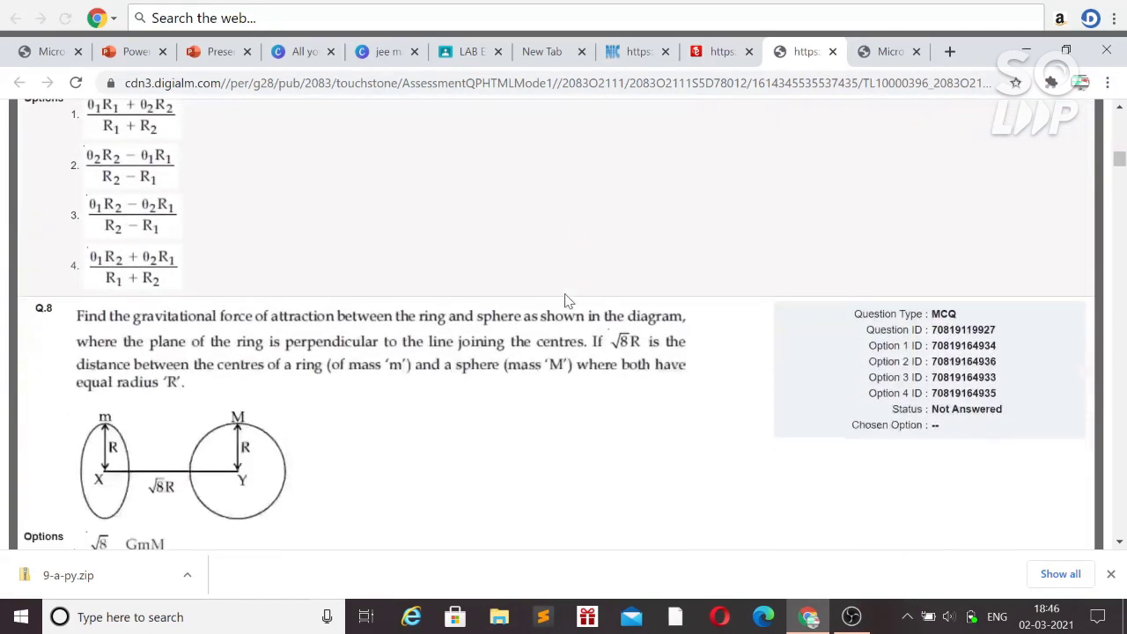
scroll(568, 301, down, 7)
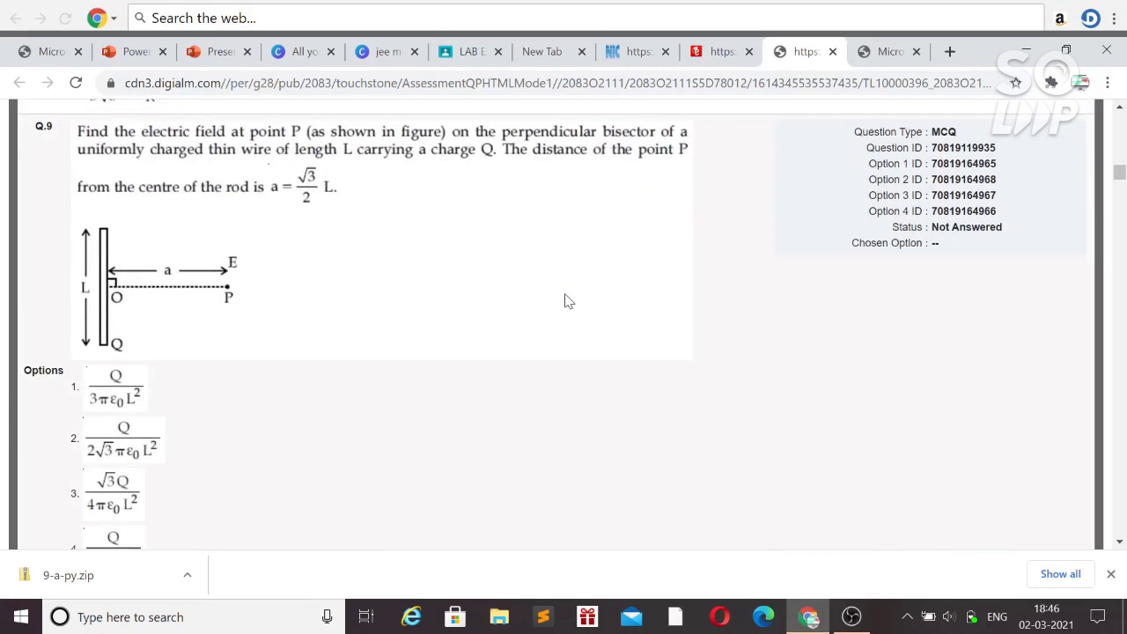
scroll(568, 301, down, 8)
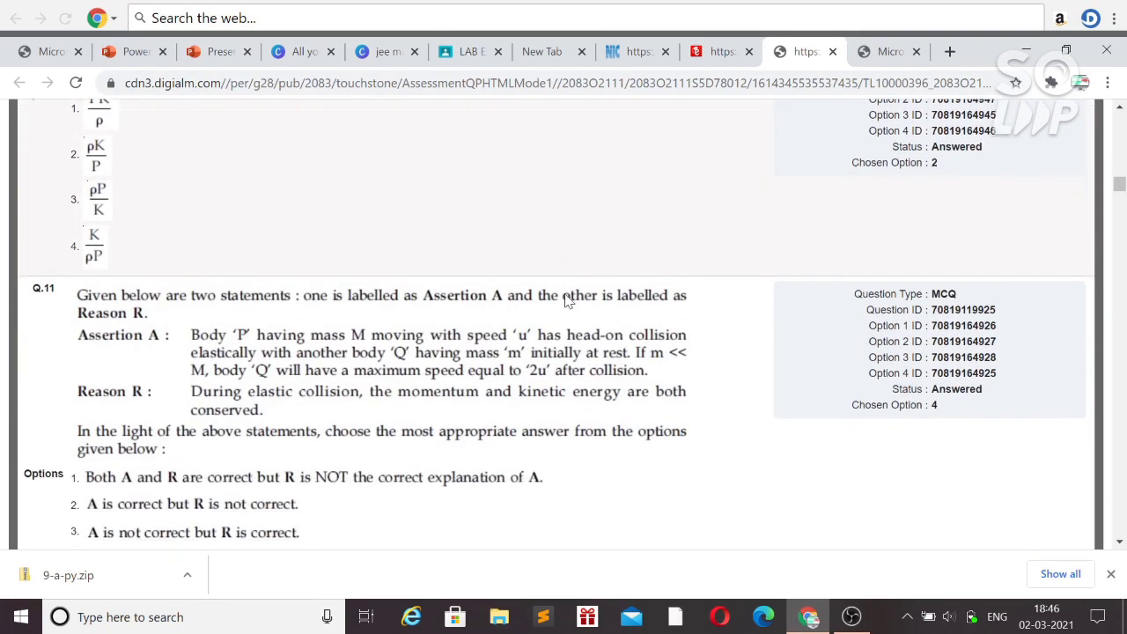
scroll(568, 301, down, 1)
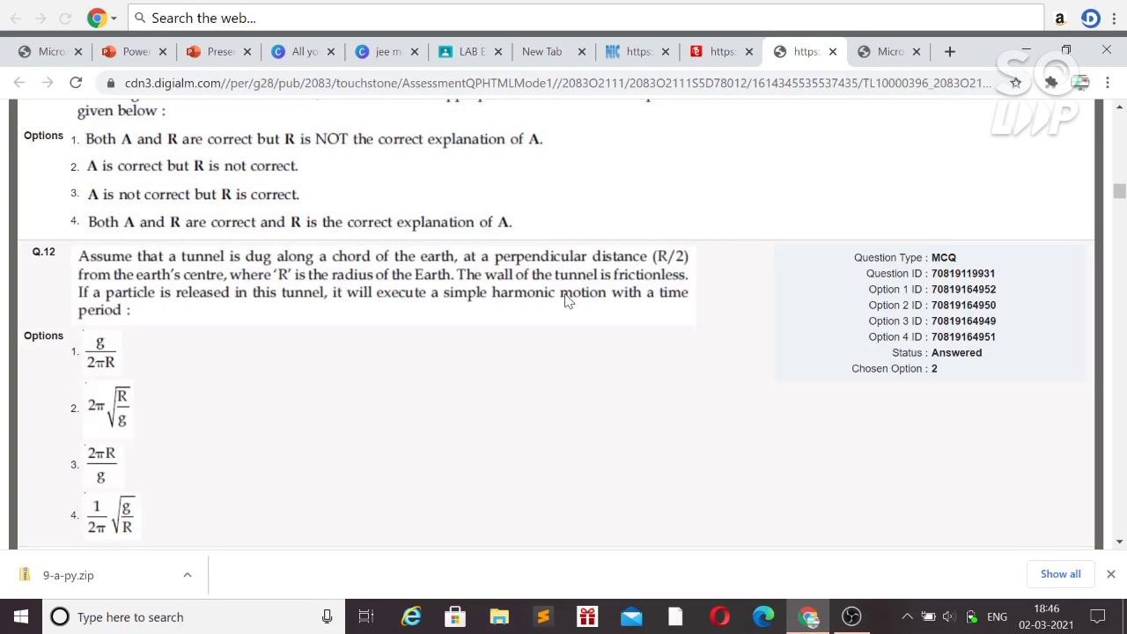
scroll(568, 301, down, 5)
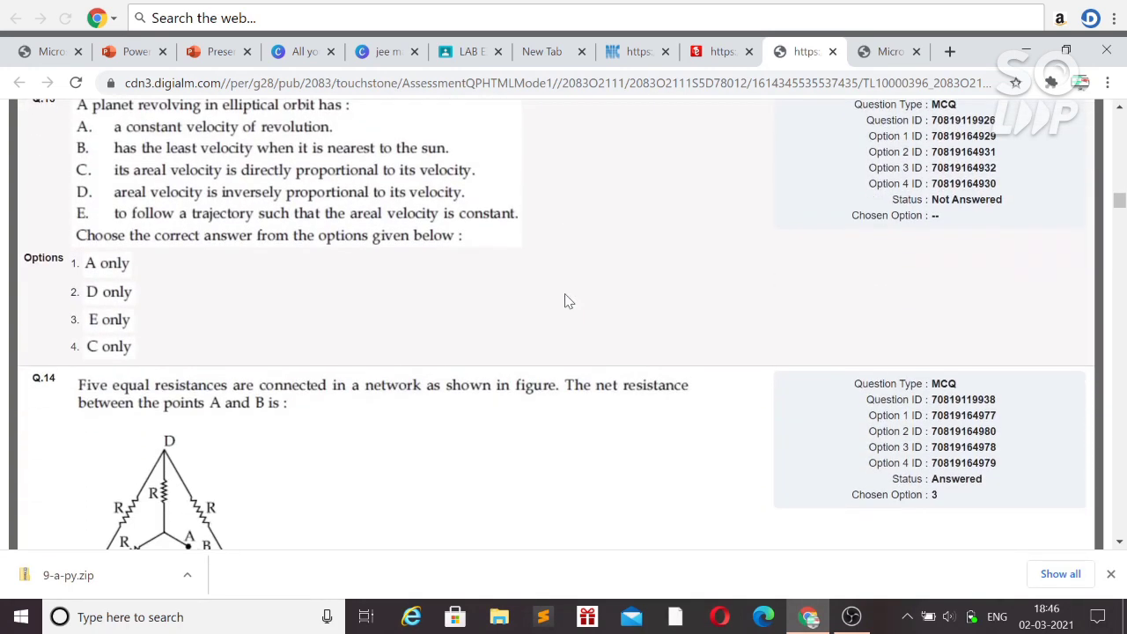
scroll(568, 301, down, 4)
scroll(568, 302, down, 3)
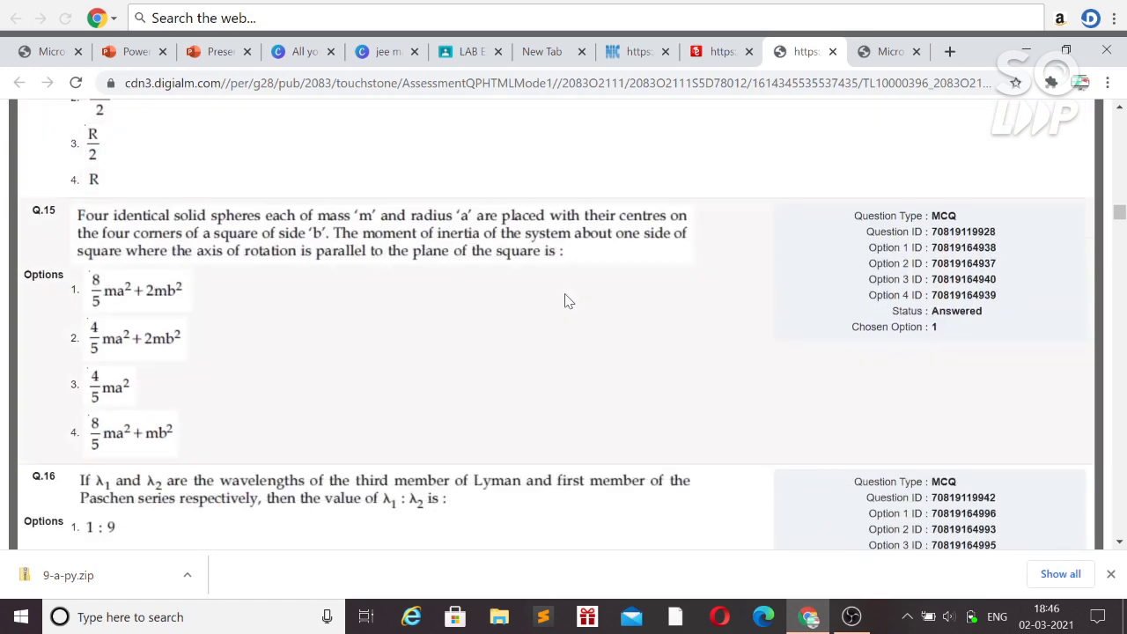
scroll(568, 301, down, 2)
scroll(568, 302, down, 3)
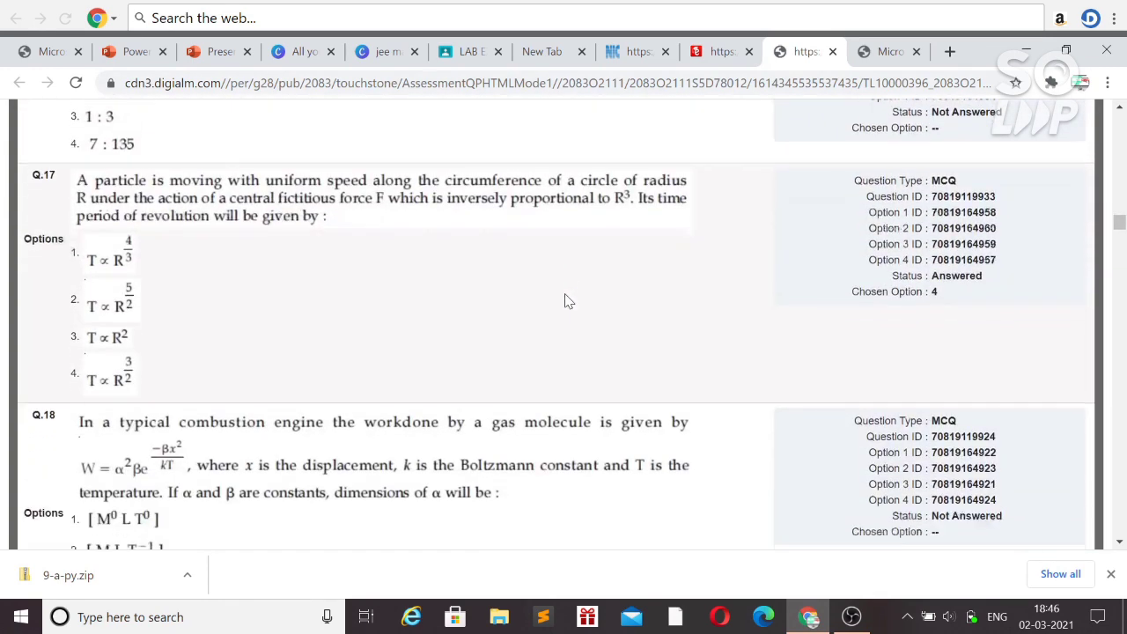
scroll(568, 301, down, 5)
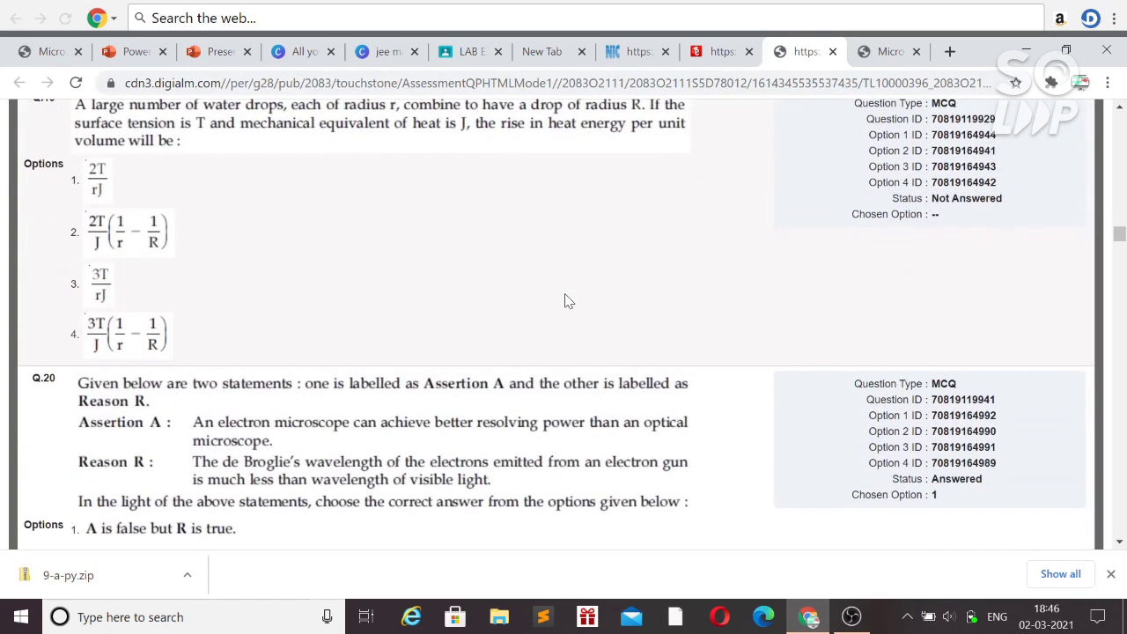
scroll(568, 301, down, 3)
scroll(568, 301, up, 6)
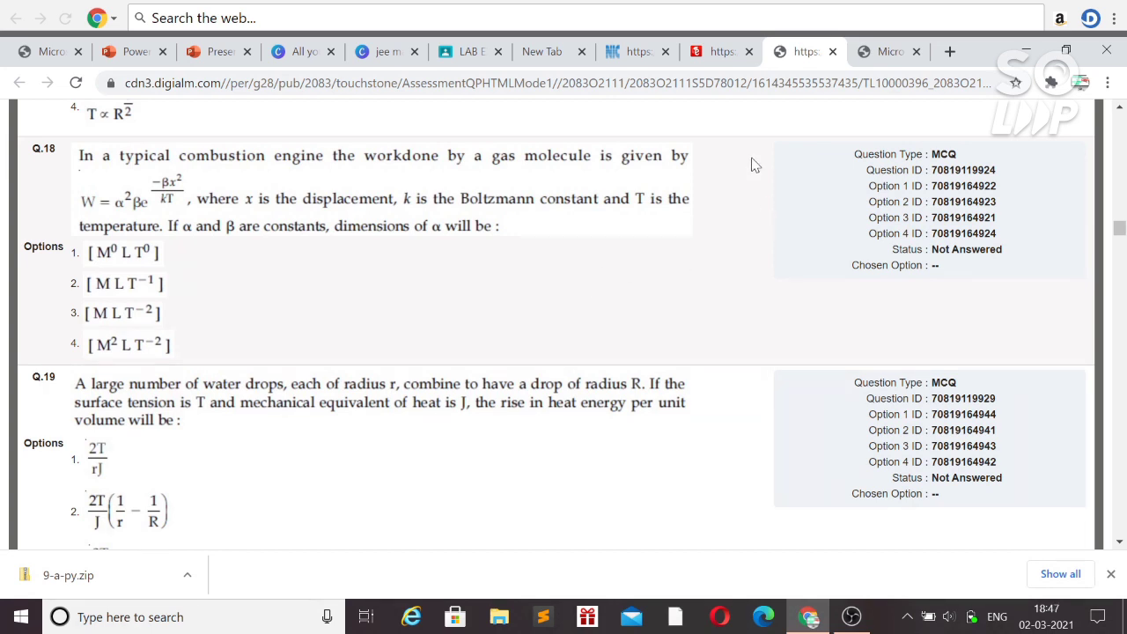
Open the application form correction from the candidate's page, agree to its instructions and proceed to the correction form.
click(722, 51)
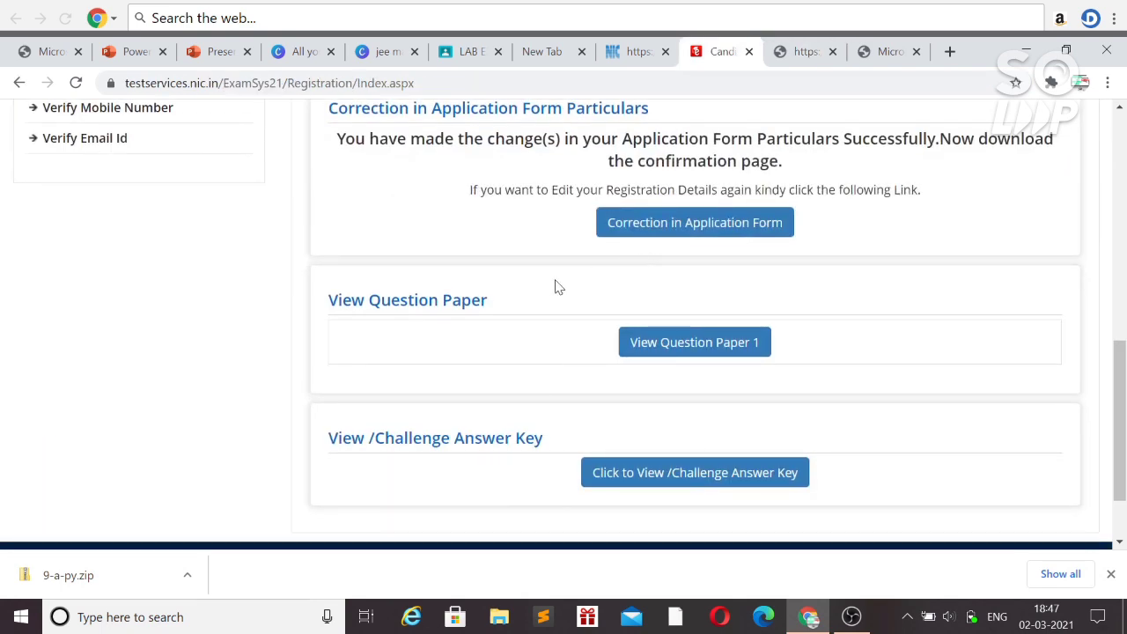
click(678, 229)
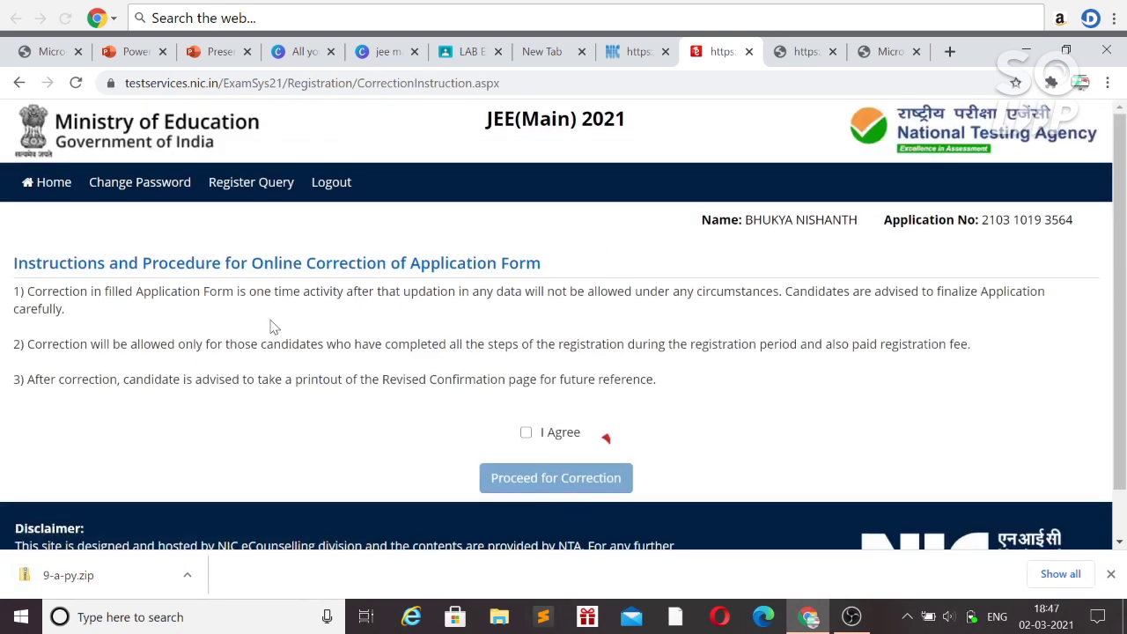
click(526, 434)
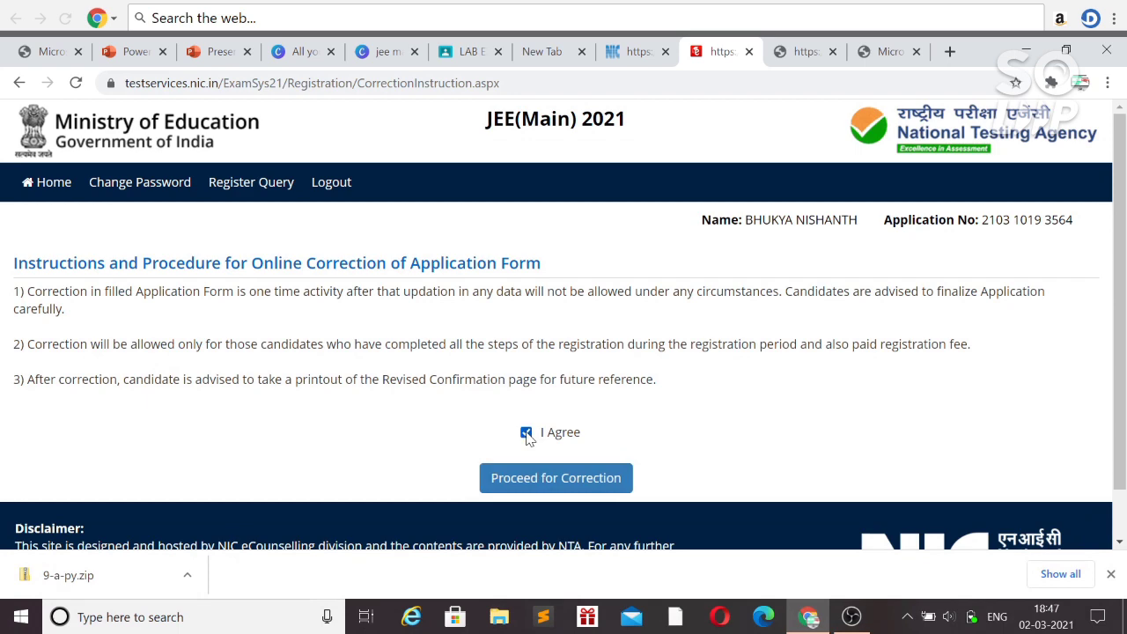
click(537, 482)
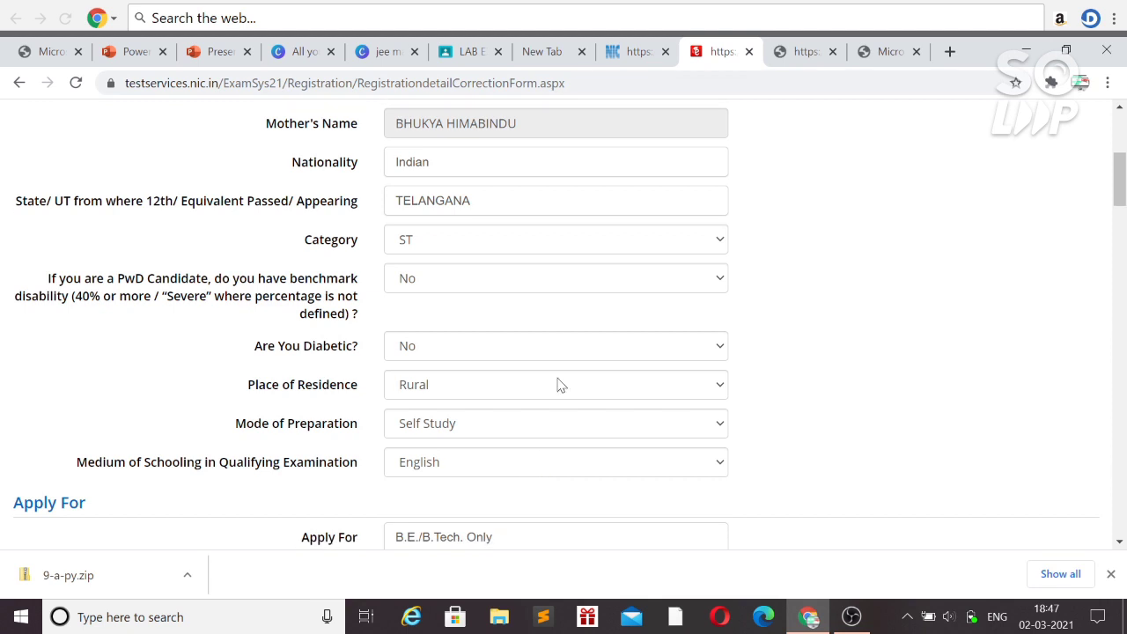
Check the available Category options in the correction form, along with the exam sessions and exam city choices.
click(639, 246)
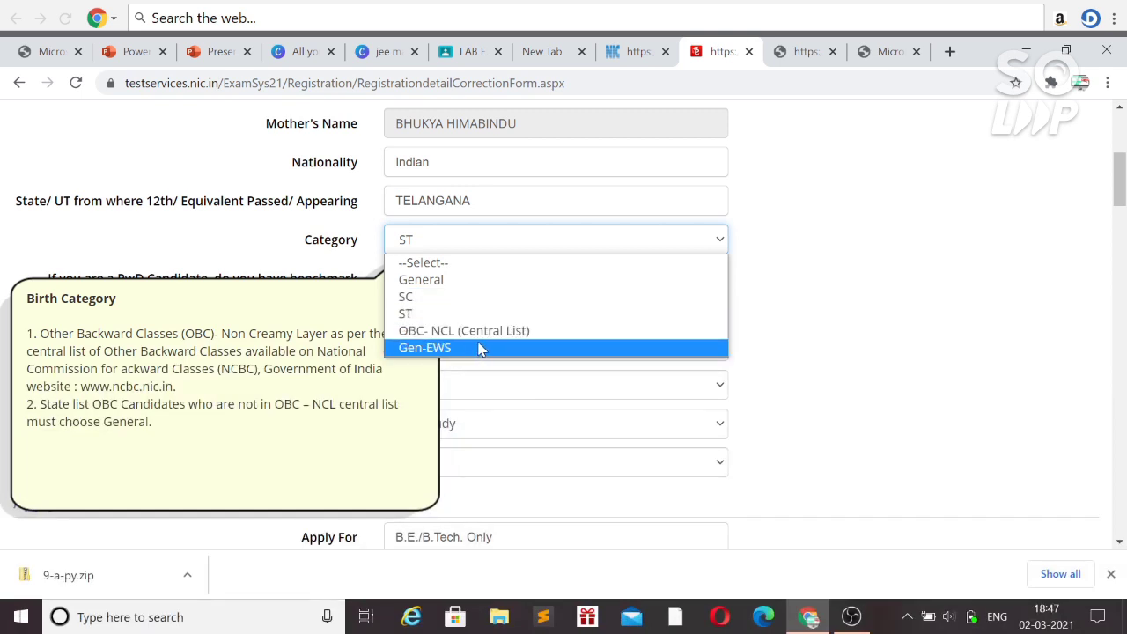
scroll(687, 264, down, 3)
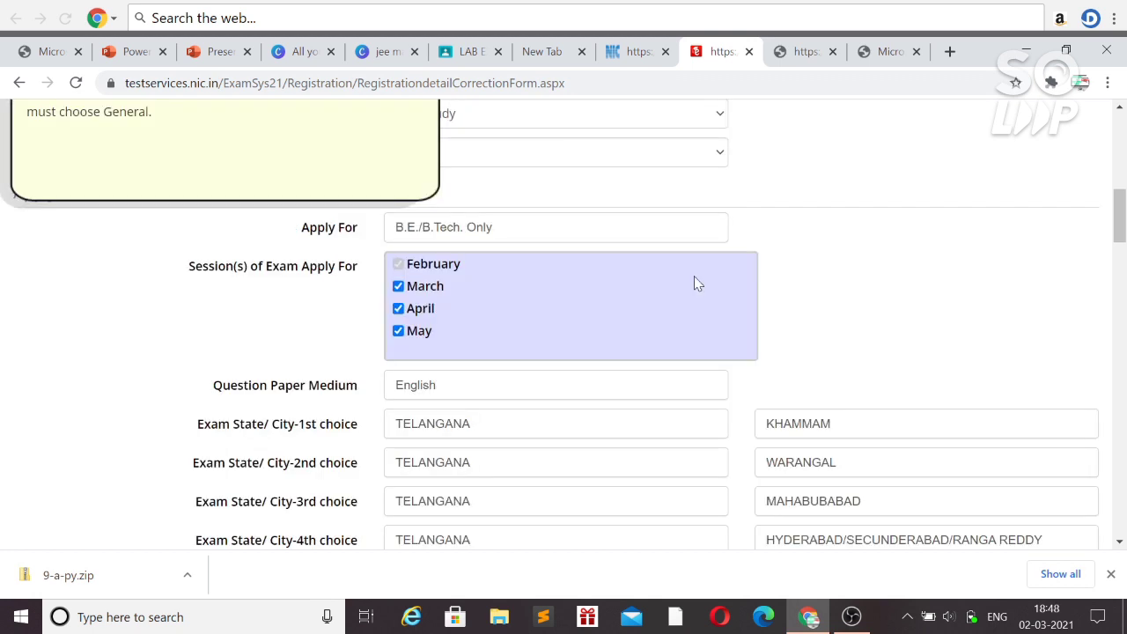
scroll(694, 284, down, 2)
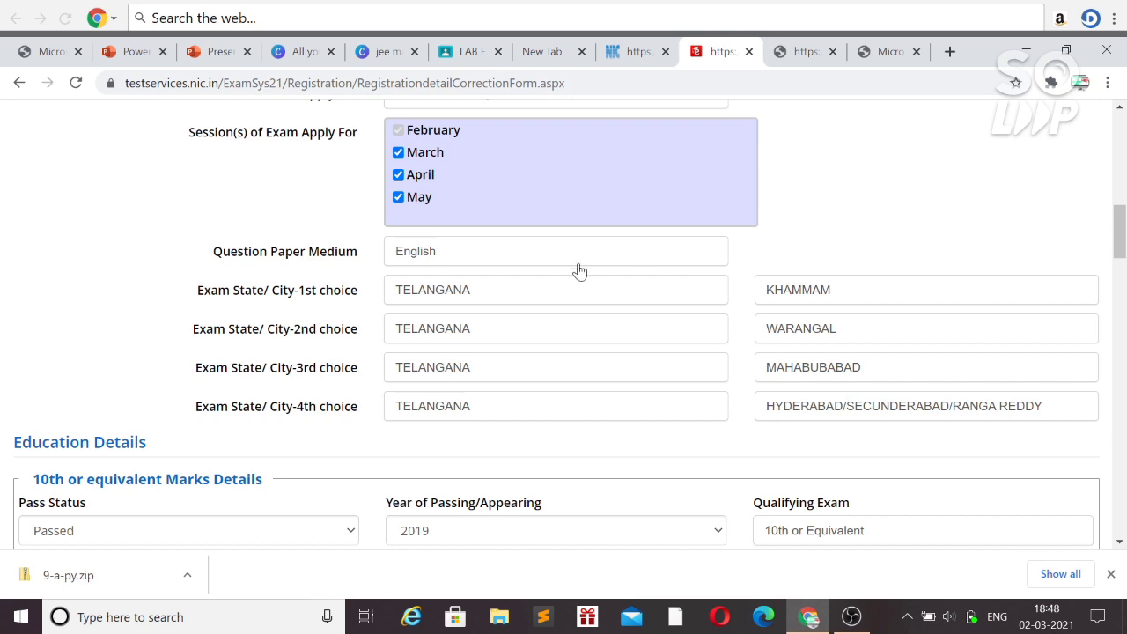
Try different combinations of the March, April and May exam sessions, including March only and April only.
scroll(480, 261, up, 1)
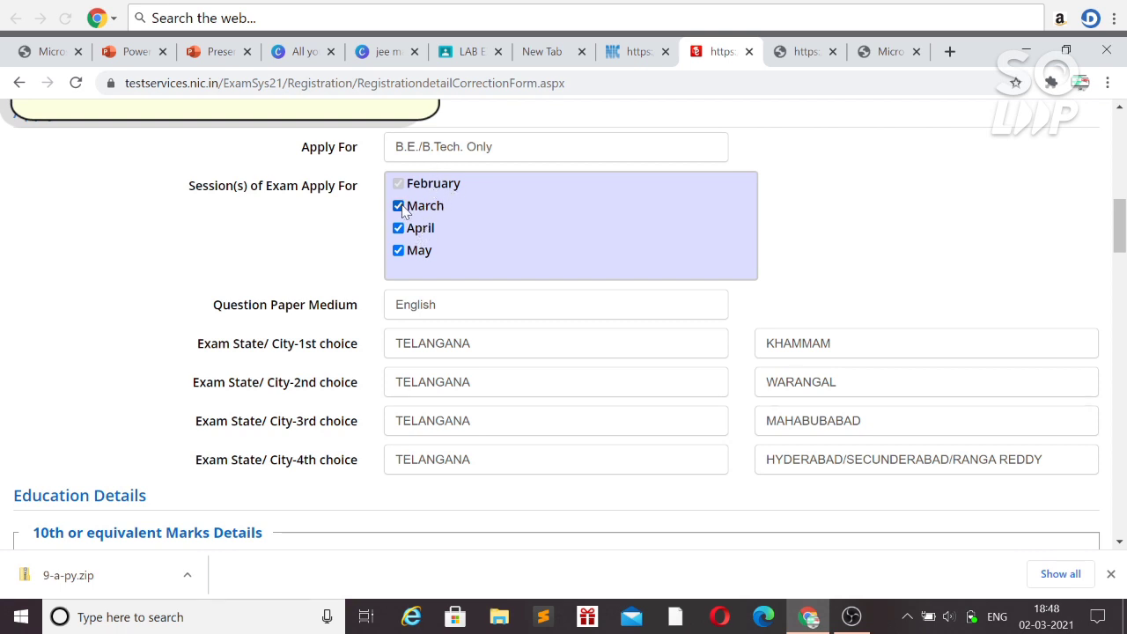
click(399, 251)
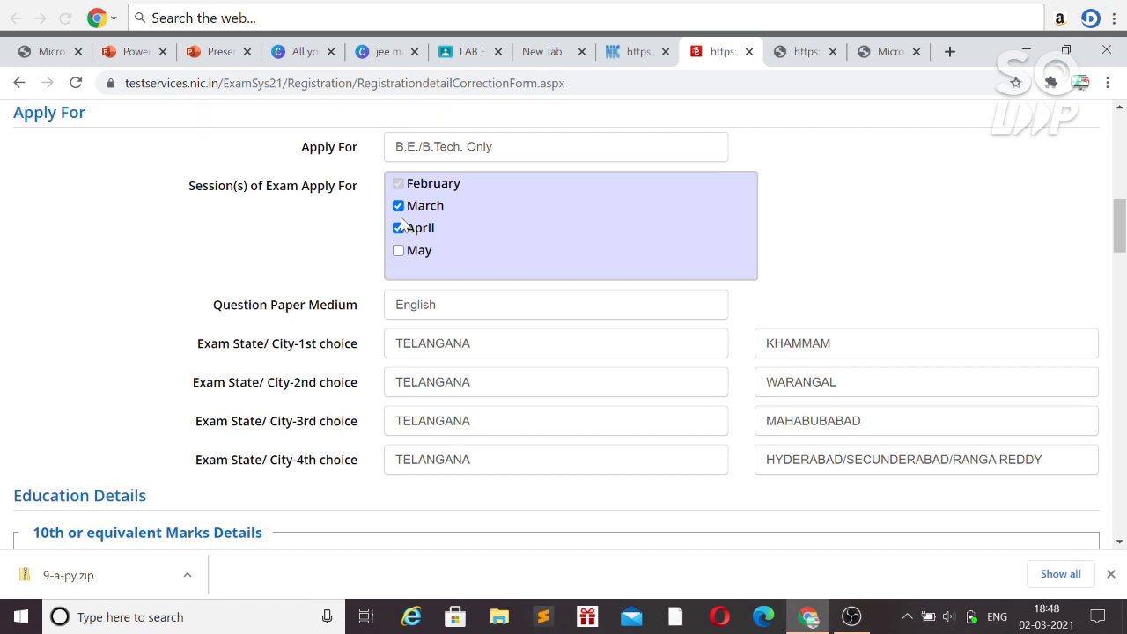
click(399, 207)
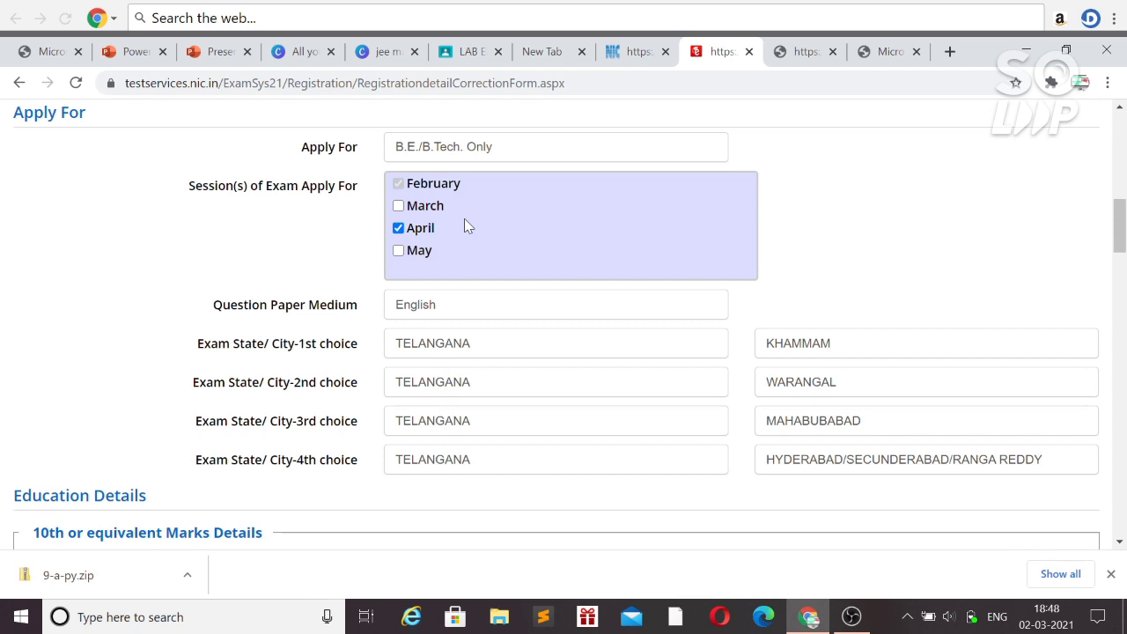
click(398, 206)
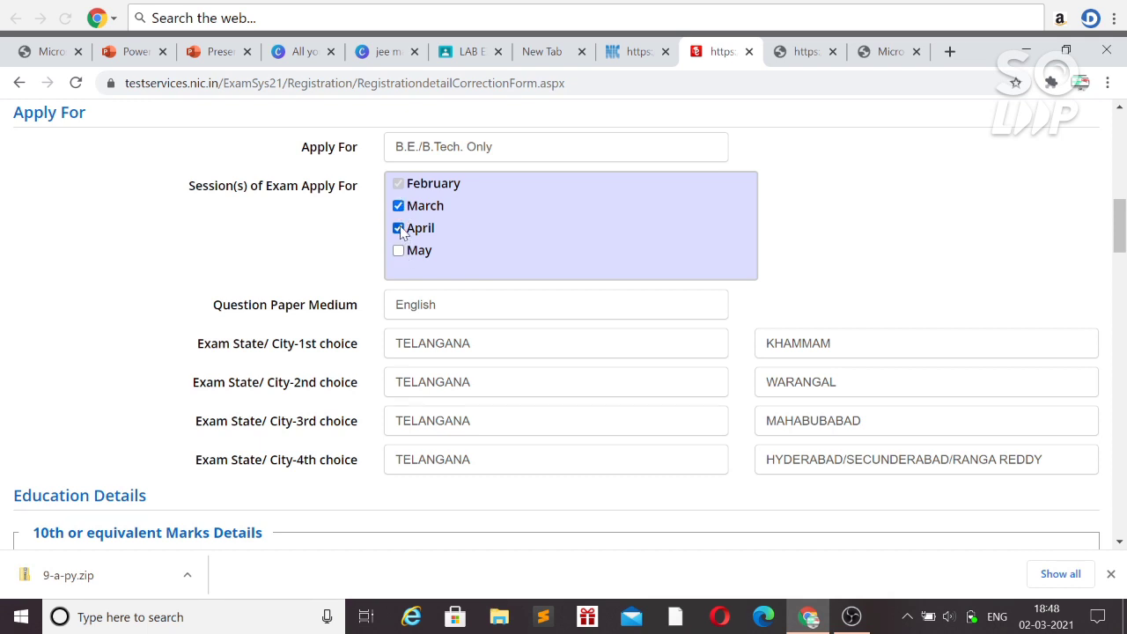
click(399, 228)
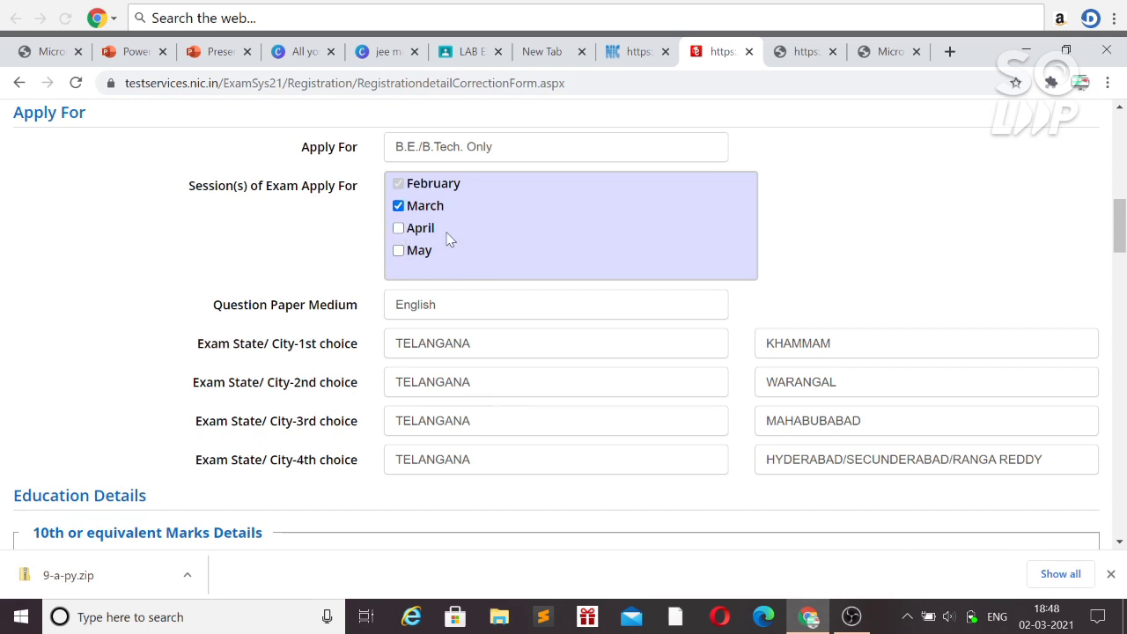
click(399, 207)
click(398, 230)
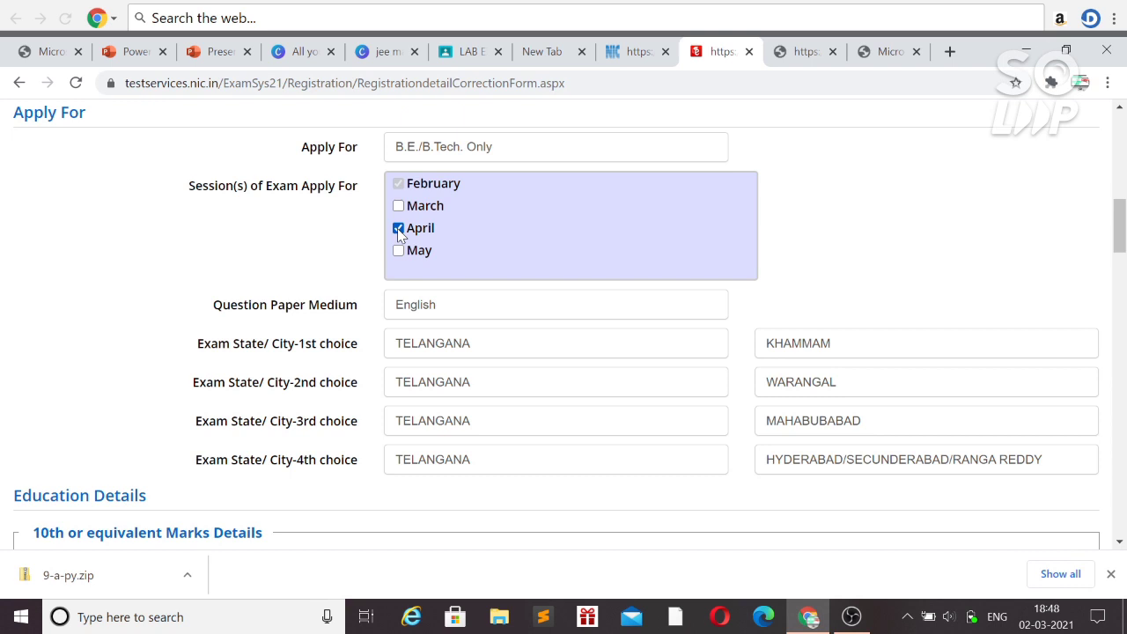
click(398, 229)
click(398, 251)
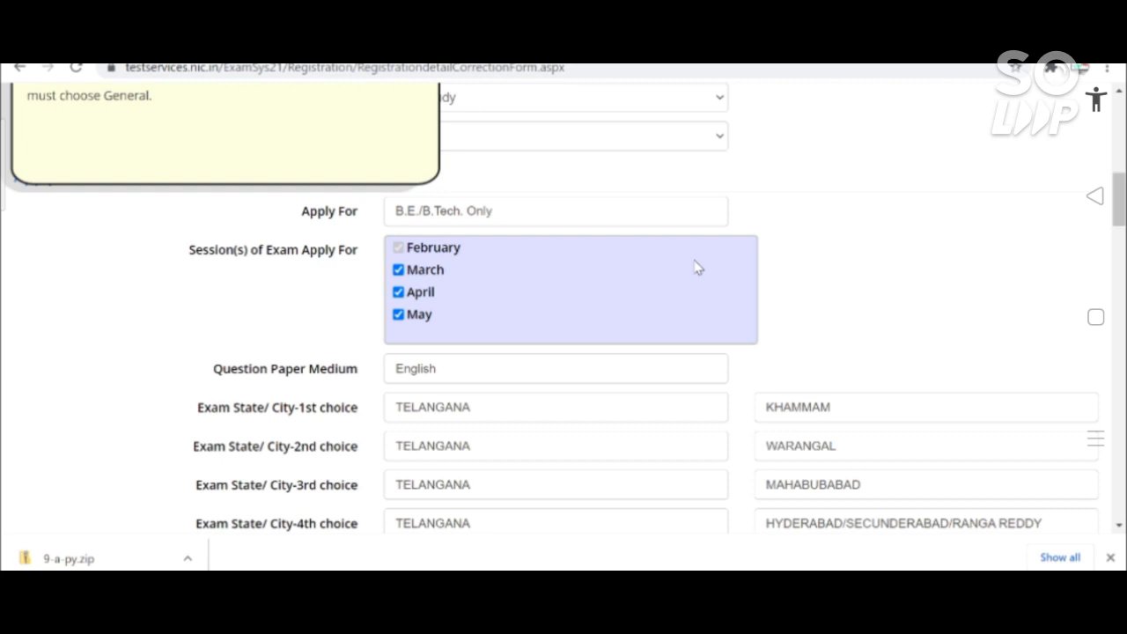
Check the available Telangana exam cities for the first choice, keeping KHAMMAM selected, and review the other city choices.
scroll(698, 267, down, 3)
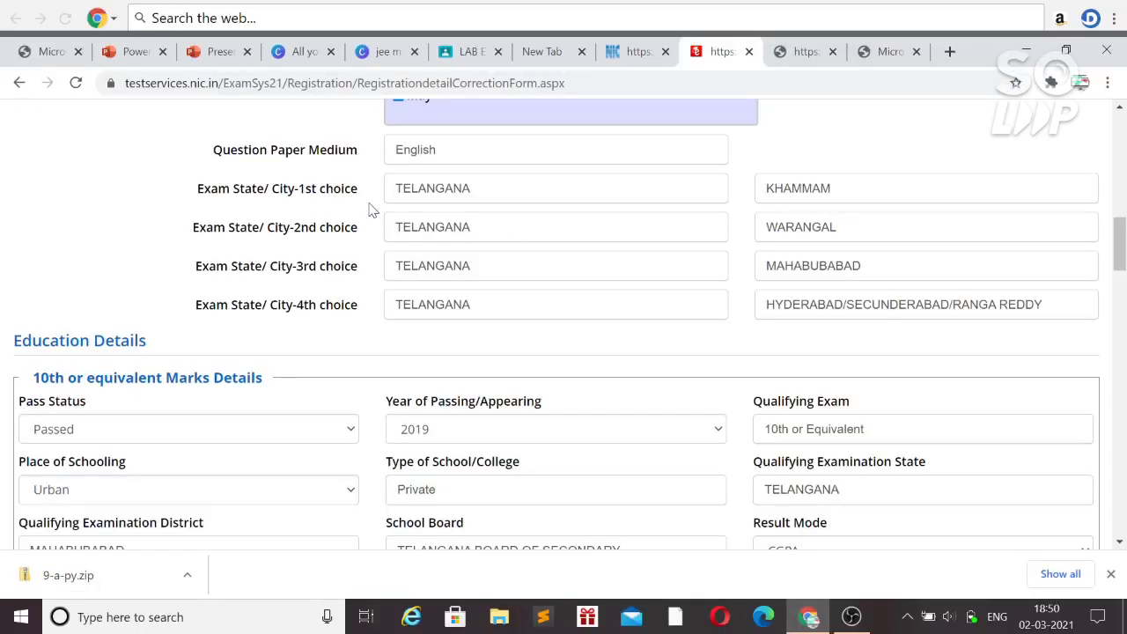
click(782, 195)
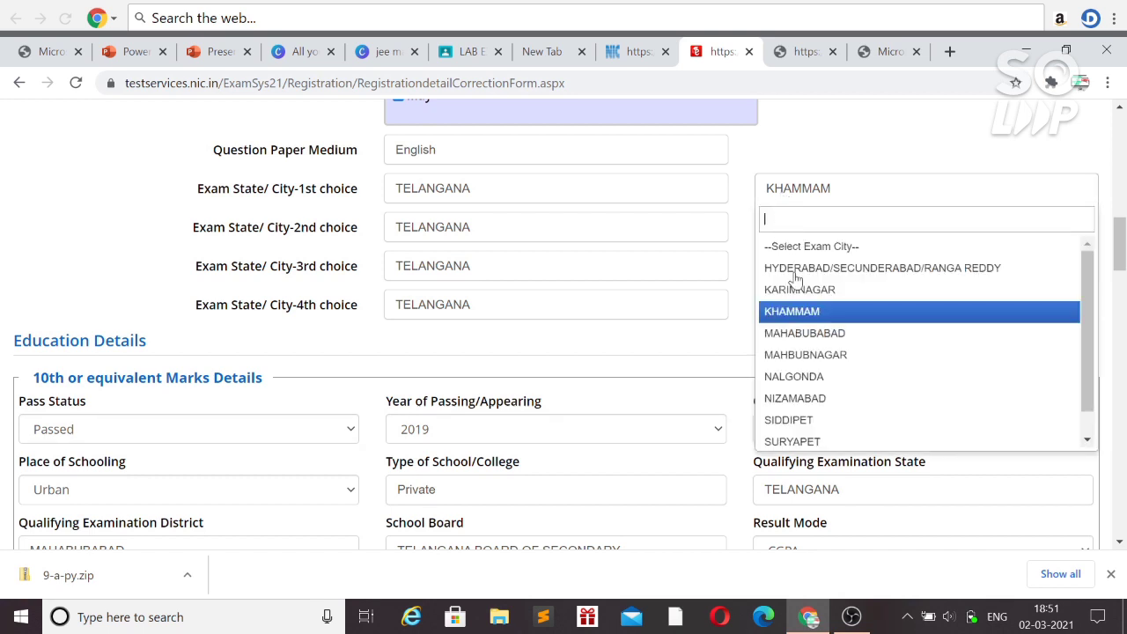
scroll(802, 300, down, 1)
scroll(801, 300, up, 1)
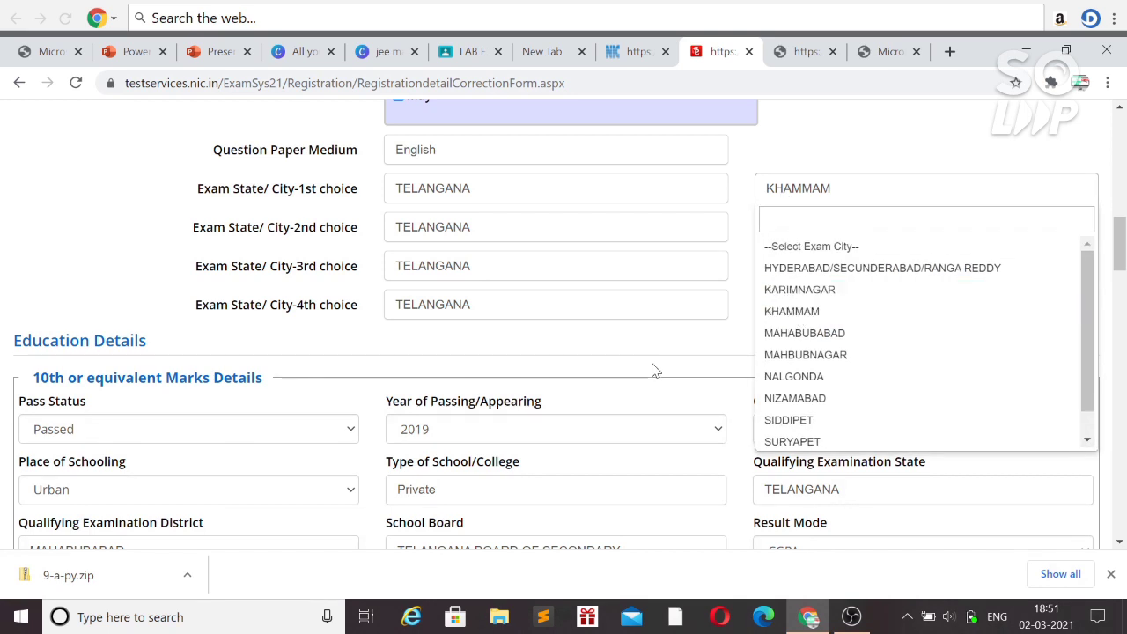
click(702, 337)
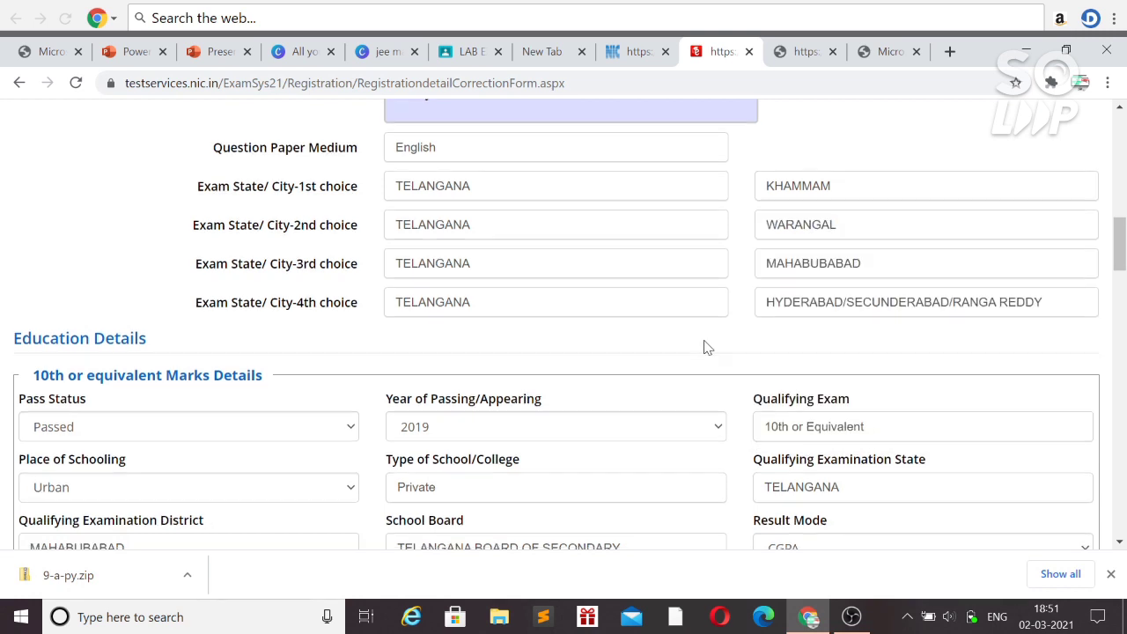
scroll(705, 346, down, 1)
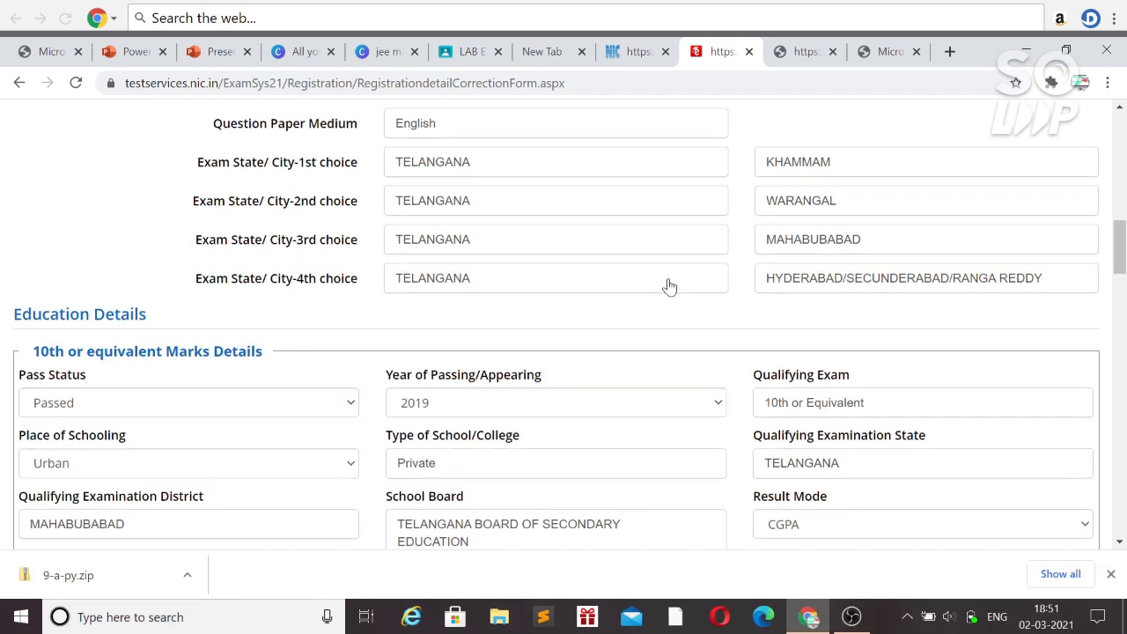
scroll(667, 285, up, 1)
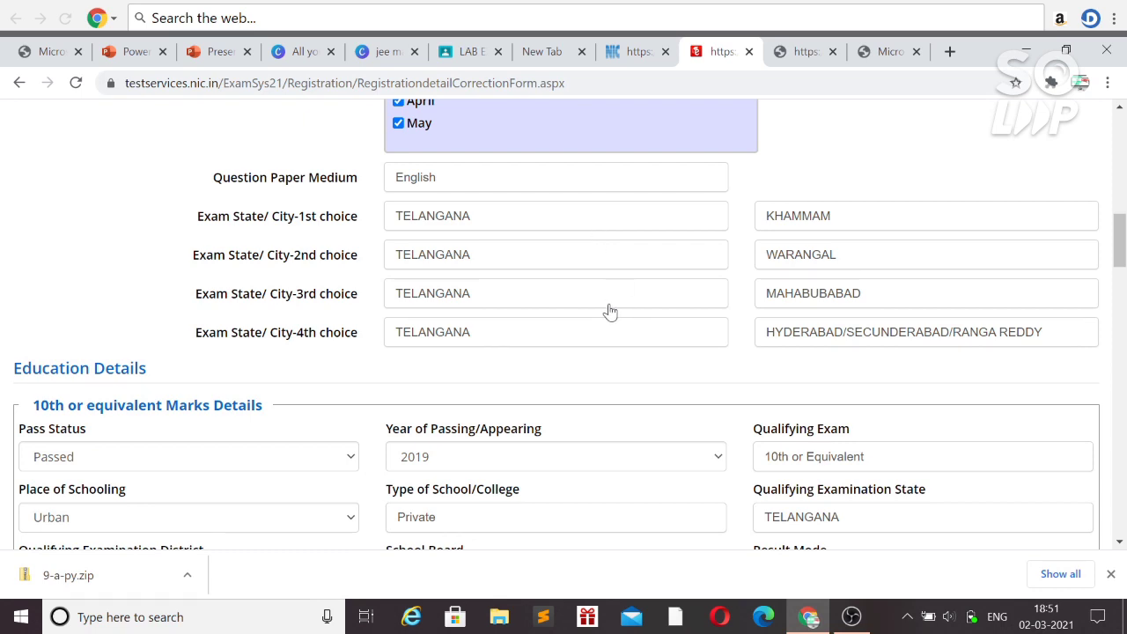
Check the available 10th passing years and examine the 10th and 12th marks details in the Education Details section.
scroll(611, 312, down, 2)
click(476, 303)
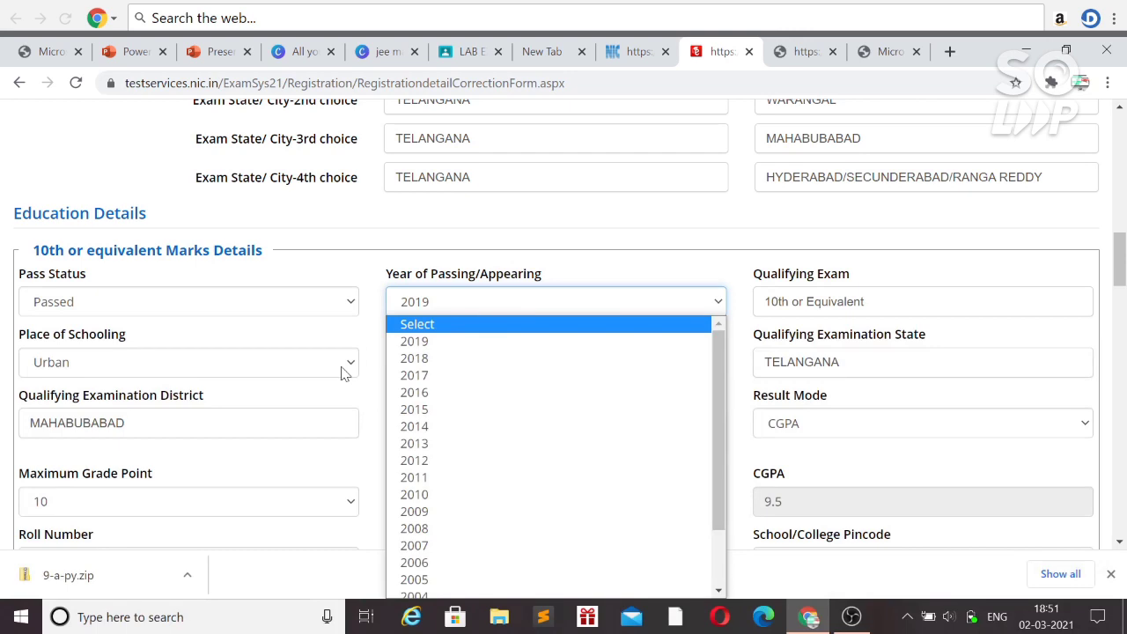
scroll(352, 364, down, 2)
scroll(344, 374, down, 5)
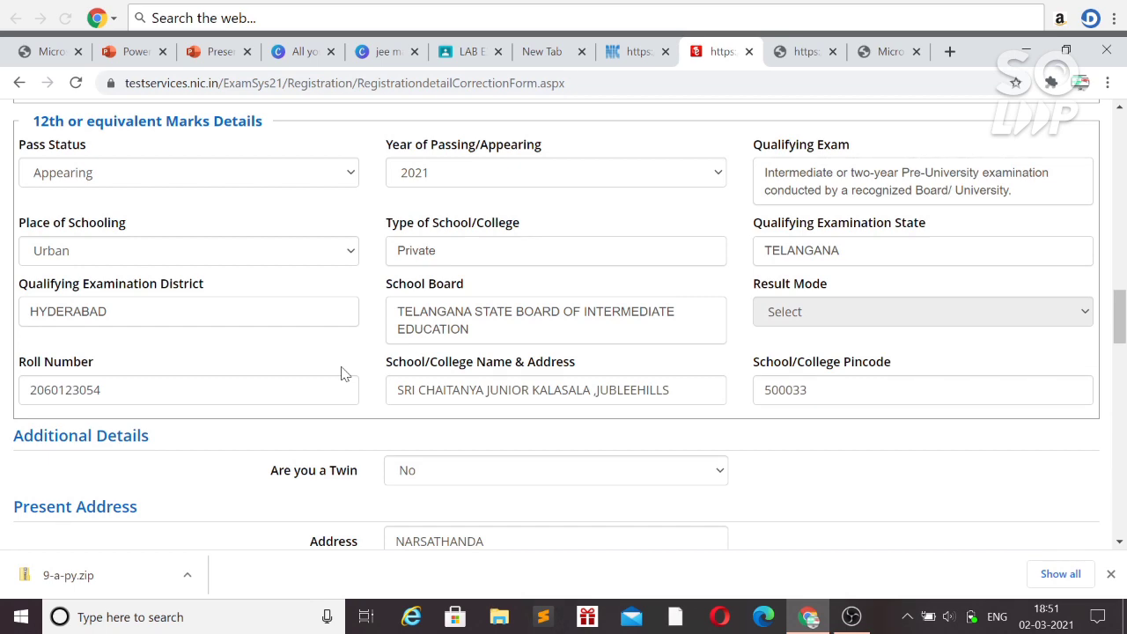
Examine the present address, parents' income details, scanned file requirements, category certificate and security pin section of the correction form.
scroll(344, 373, down, 7)
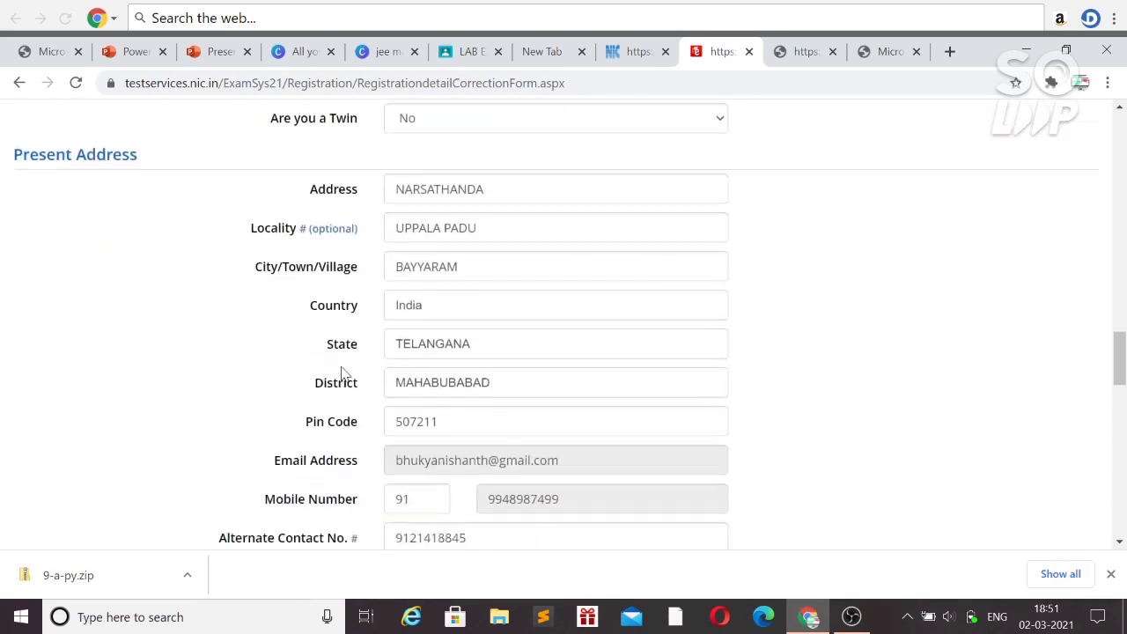
scroll(343, 373, down, 2)
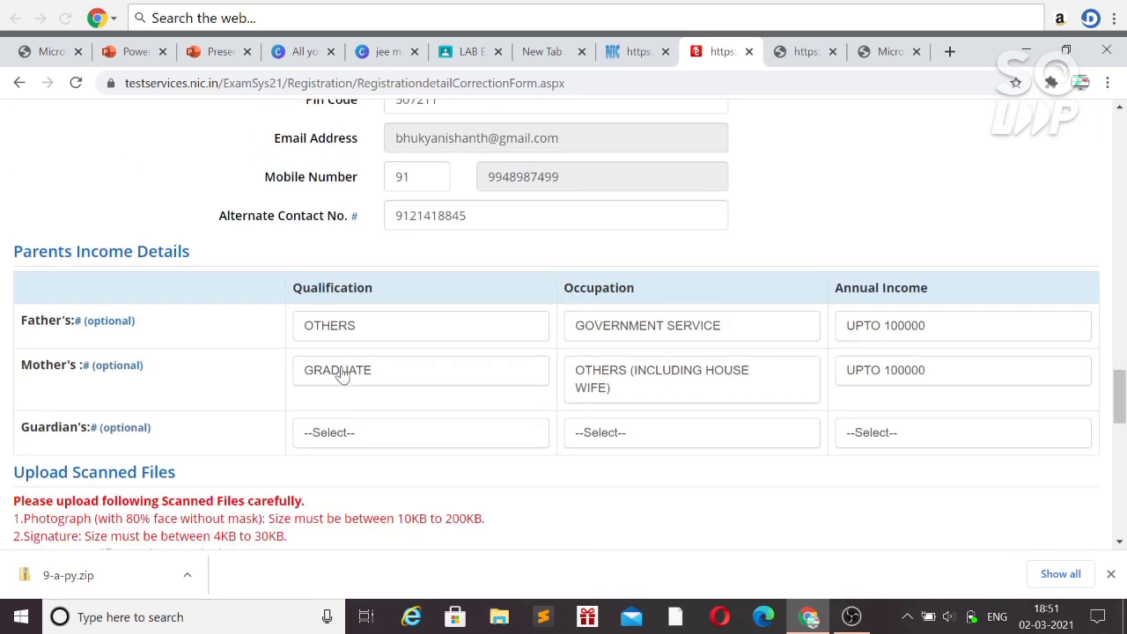
scroll(344, 373, down, 10)
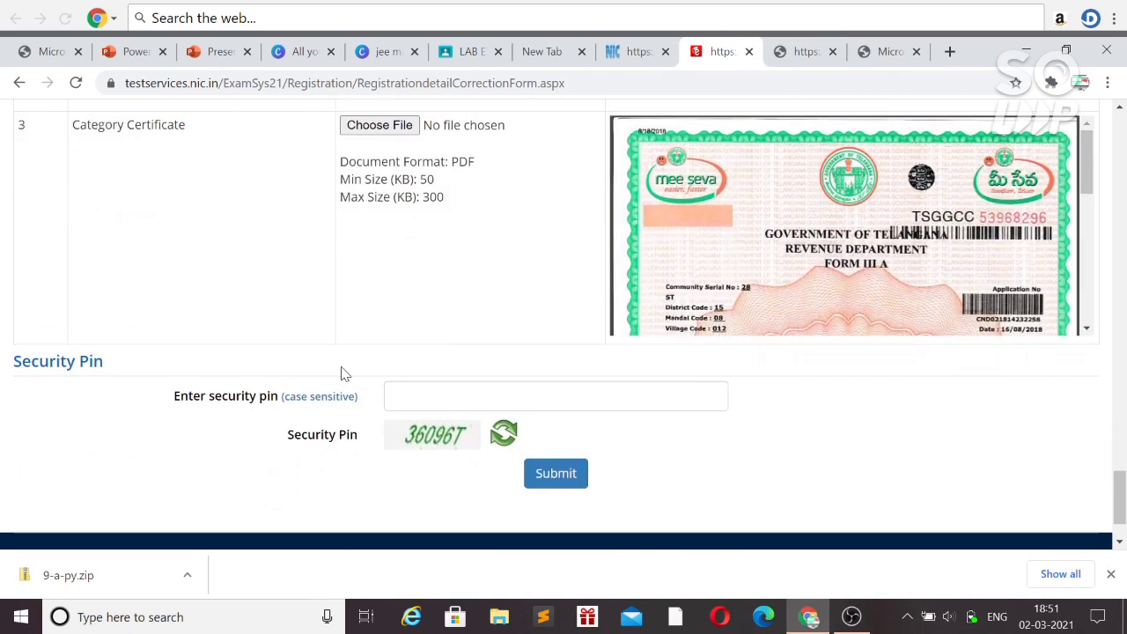
scroll(344, 373, up, 2)
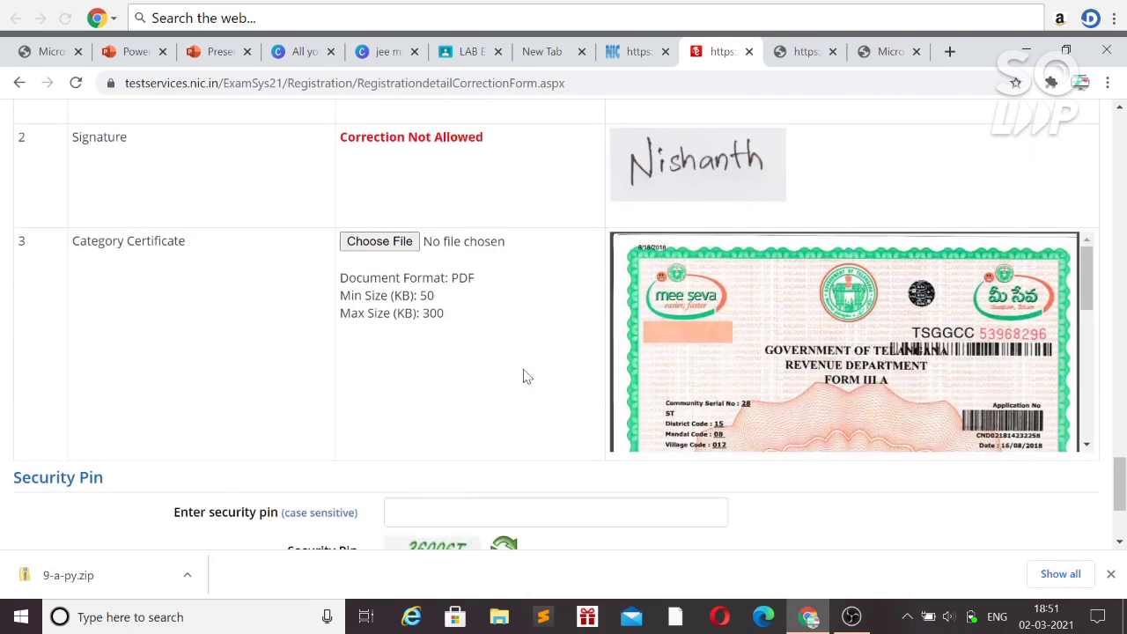
scroll(635, 391, down, 1)
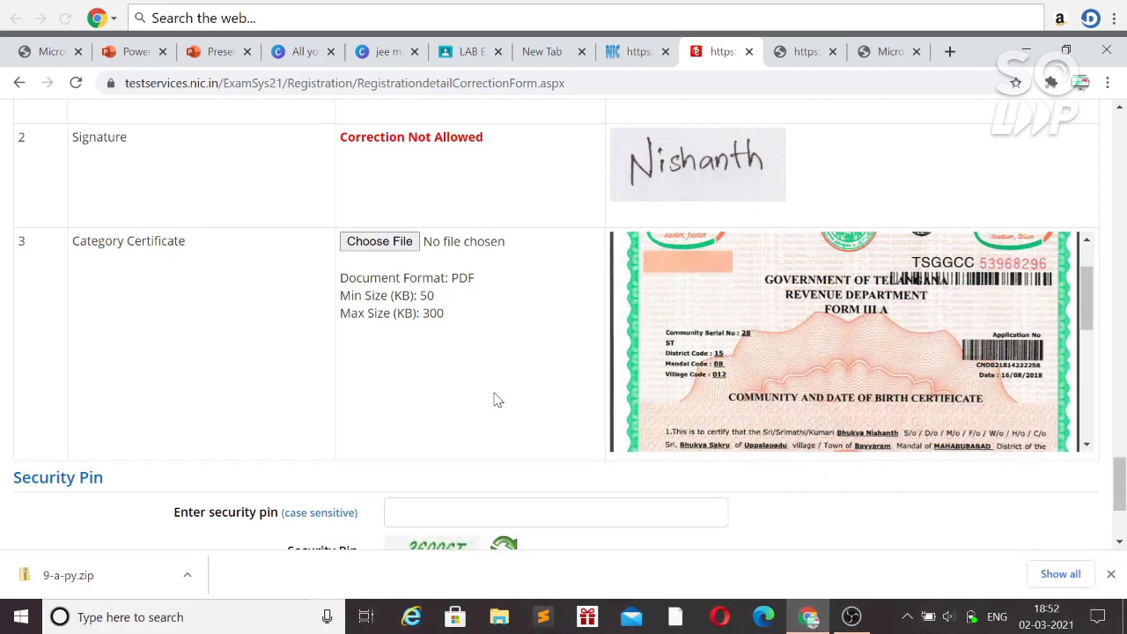
Return to the JEE (Main) website and view the March 2021 registration and February 2021 answer key challenge links.
key(ctrl+shift+Tab)
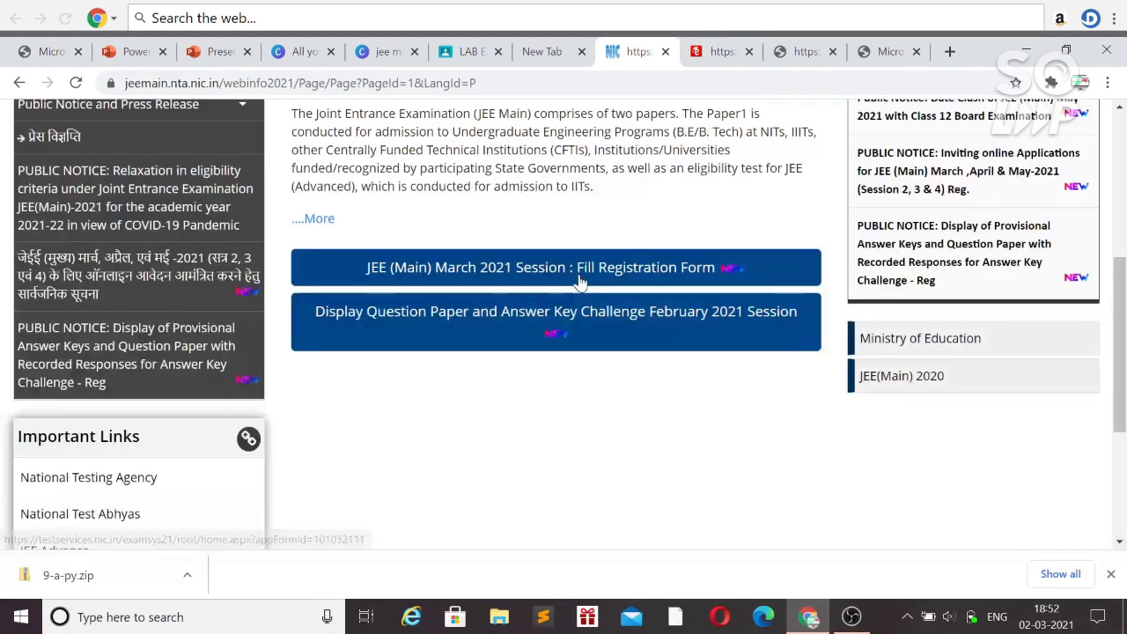
scroll(579, 281, up, 1)
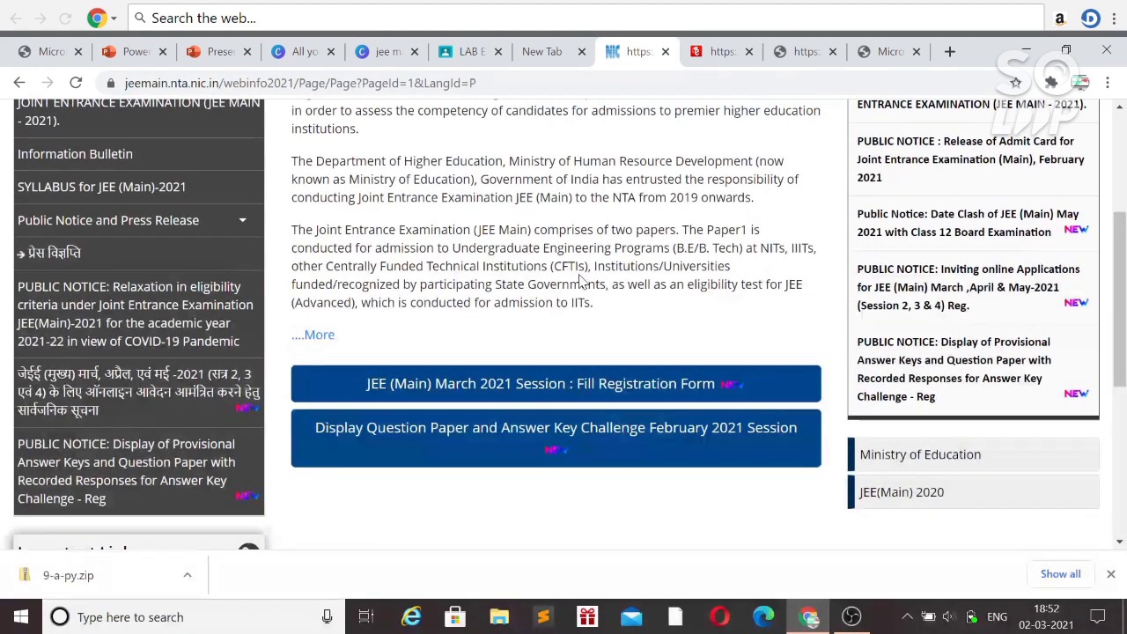